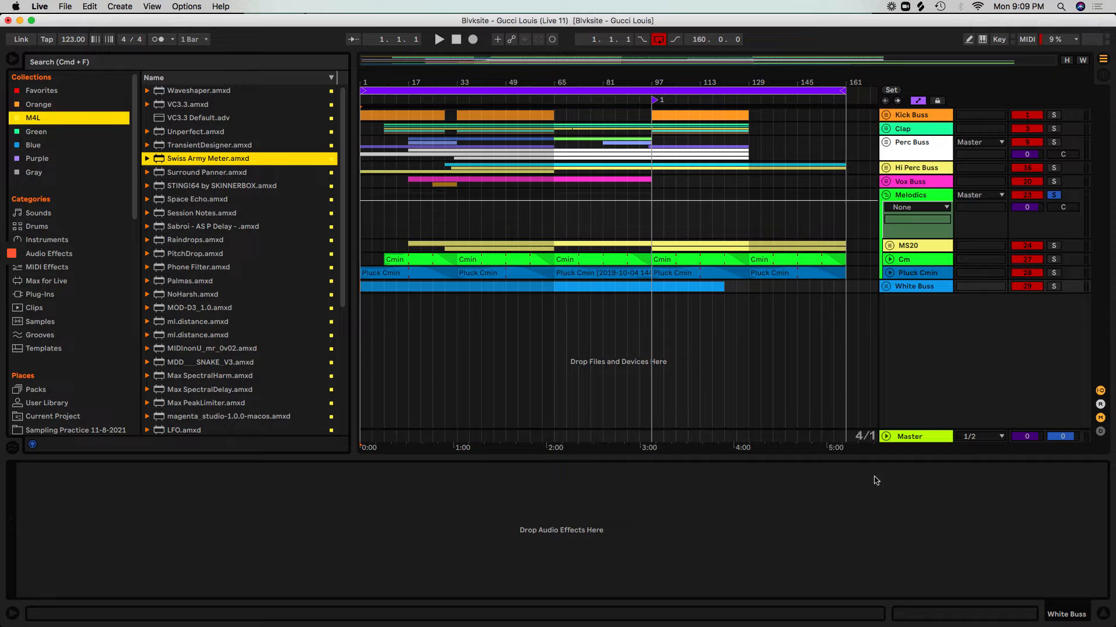
Insert the Blvksite dB Machine.adg rack from the User Library presets on the Master track, between Pro-Q 3 and the L1 limiter
{"action": "left_click", "coordinate": [915, 439]}
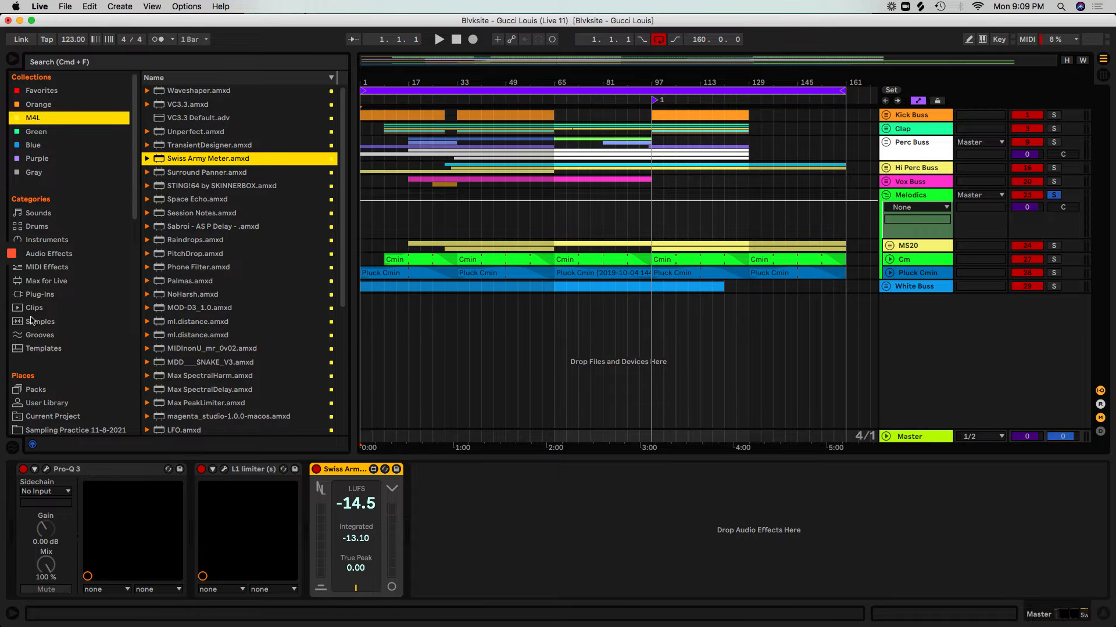
{"action": "scroll", "coordinate": [75, 414], "scroll_direction": "down", "scroll_amount": 3}
{"action": "left_click", "coordinate": [48, 343]}
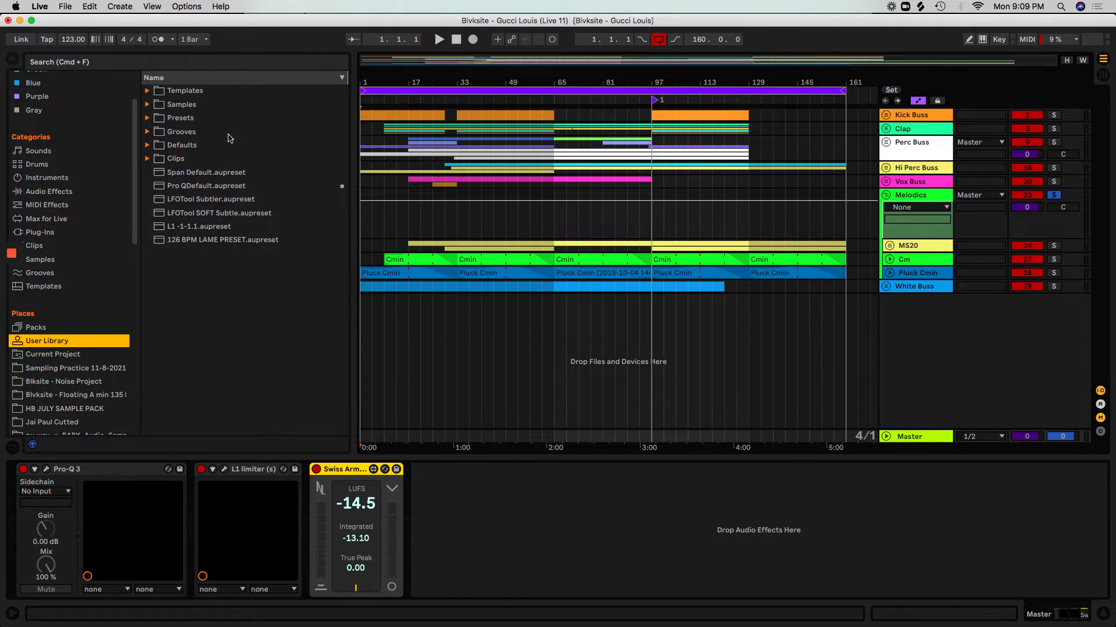
{"action": "left_click", "coordinate": [167, 63]}
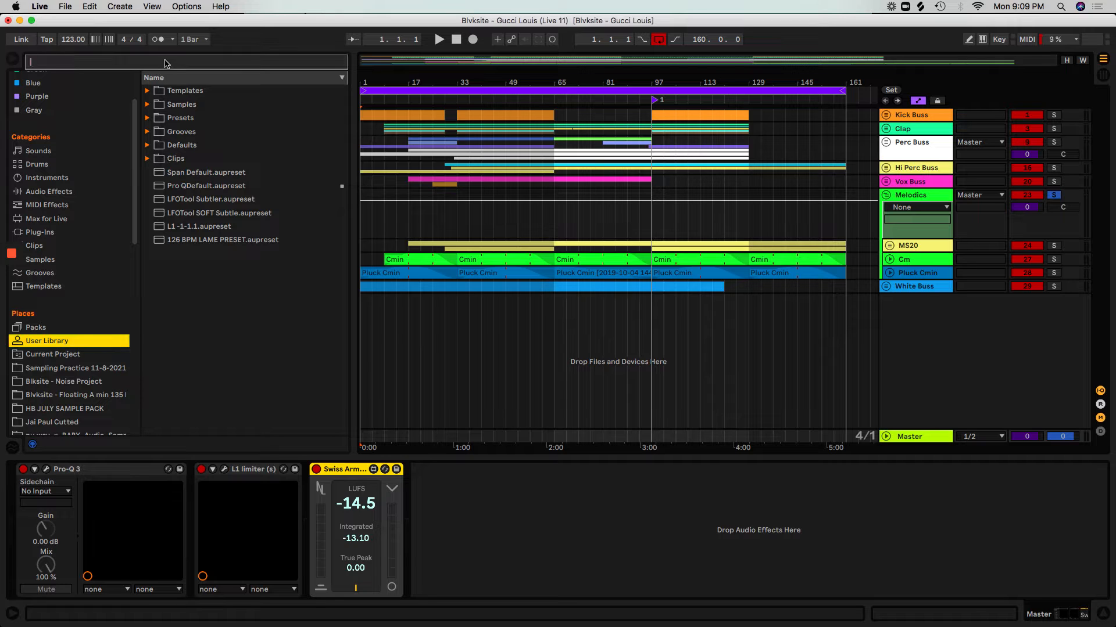
{"action": "left_click", "coordinate": [150, 119]}
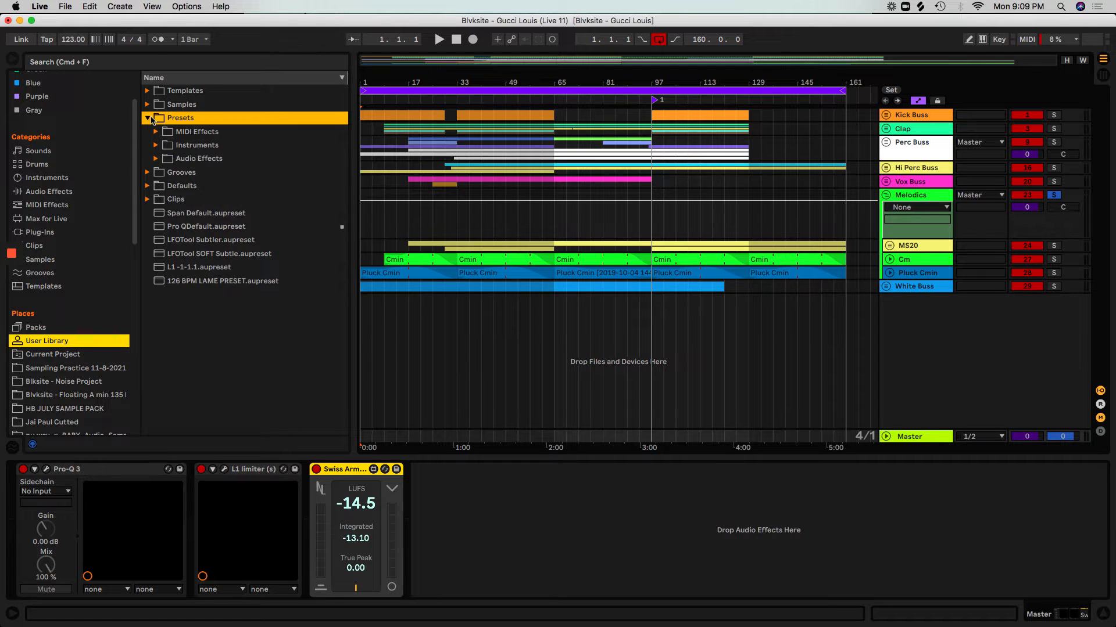
{"action": "left_click", "coordinate": [156, 159]}
{"action": "scroll", "coordinate": [167, 195], "scroll_direction": "down", "scroll_amount": 10}
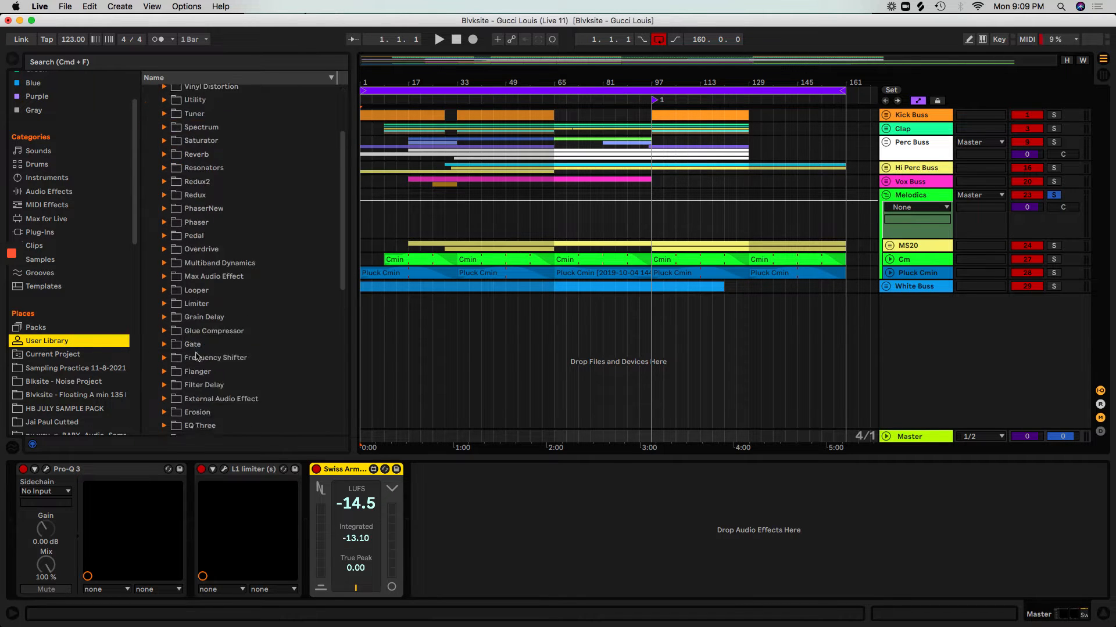
{"action": "scroll", "coordinate": [197, 355], "scroll_direction": "up", "scroll_amount": 9}
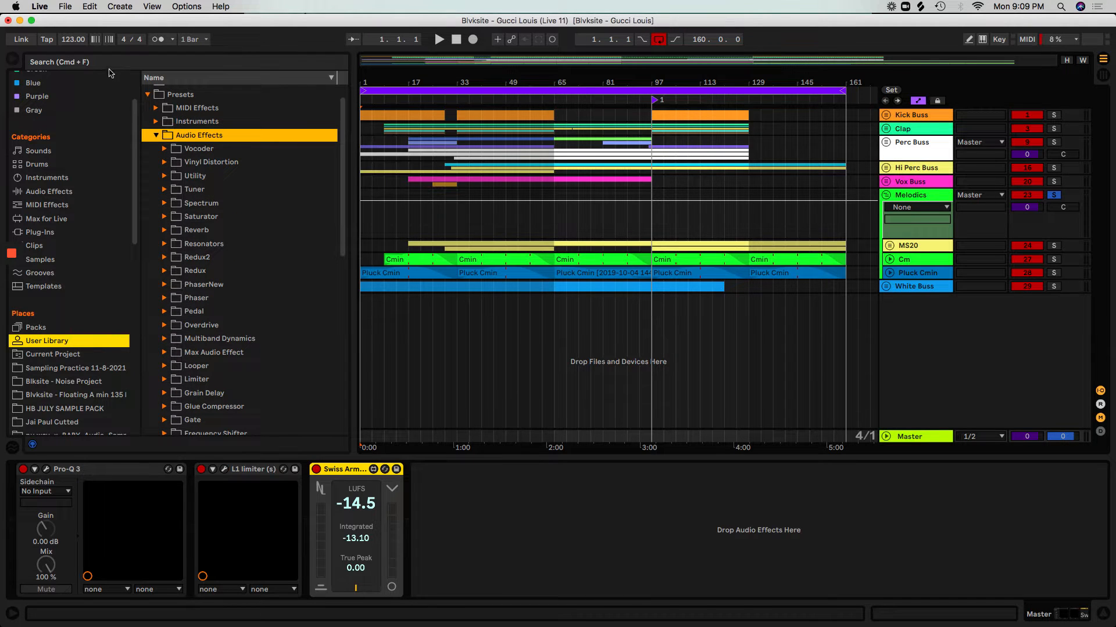
{"action": "left_click", "coordinate": [197, 78]}
{"action": "left_click", "coordinate": [164, 172]}
{"action": "left_click_drag", "start_coordinate": [235, 186], "coordinate": [221, 498]}
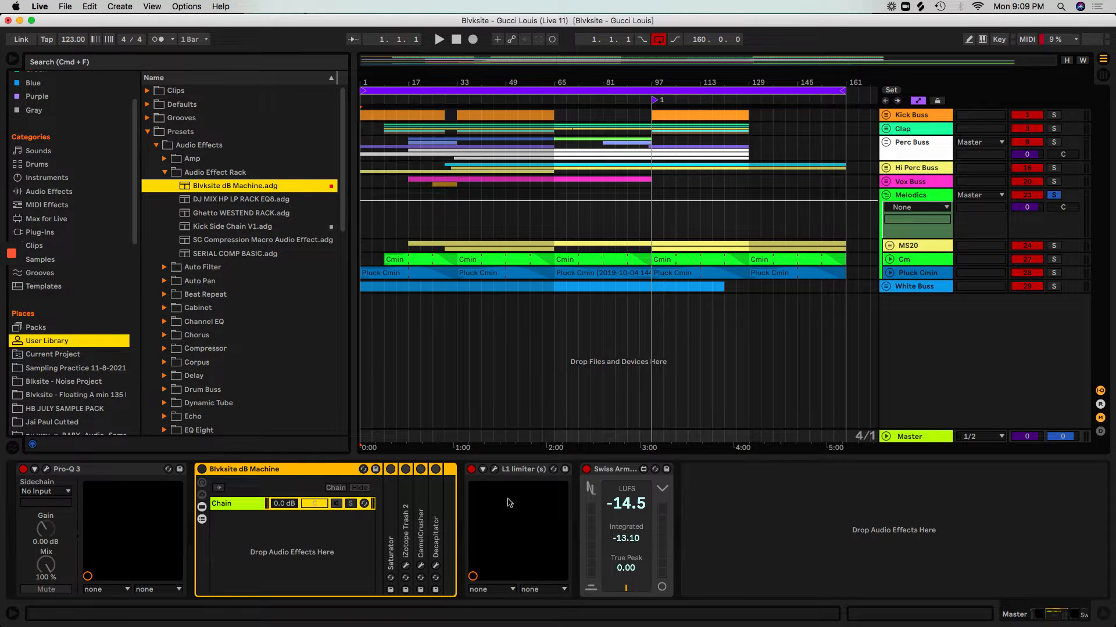
Examine the threshold and output ceiling of the L1 limiter on the Master track
{"action": "left_click", "coordinate": [495, 469]}
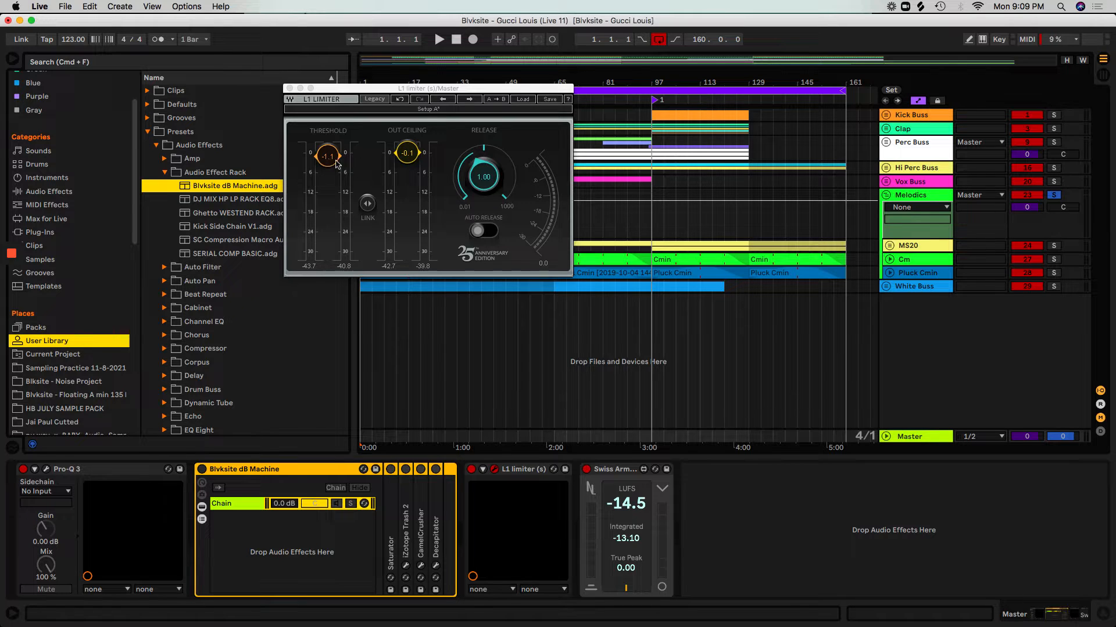
{"action": "left_click", "coordinate": [493, 469]}
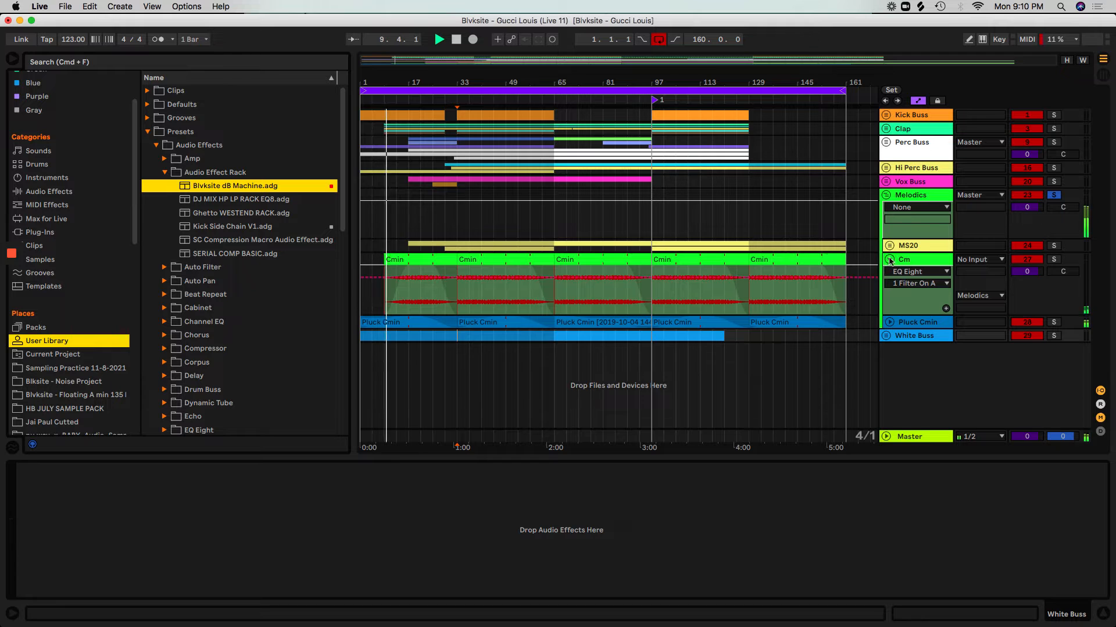
Listen to the soloed Melodics group and inspect the Cm and Pluck Cmin tracks, folding both again
{"action": "left_click", "coordinate": [889, 259]}
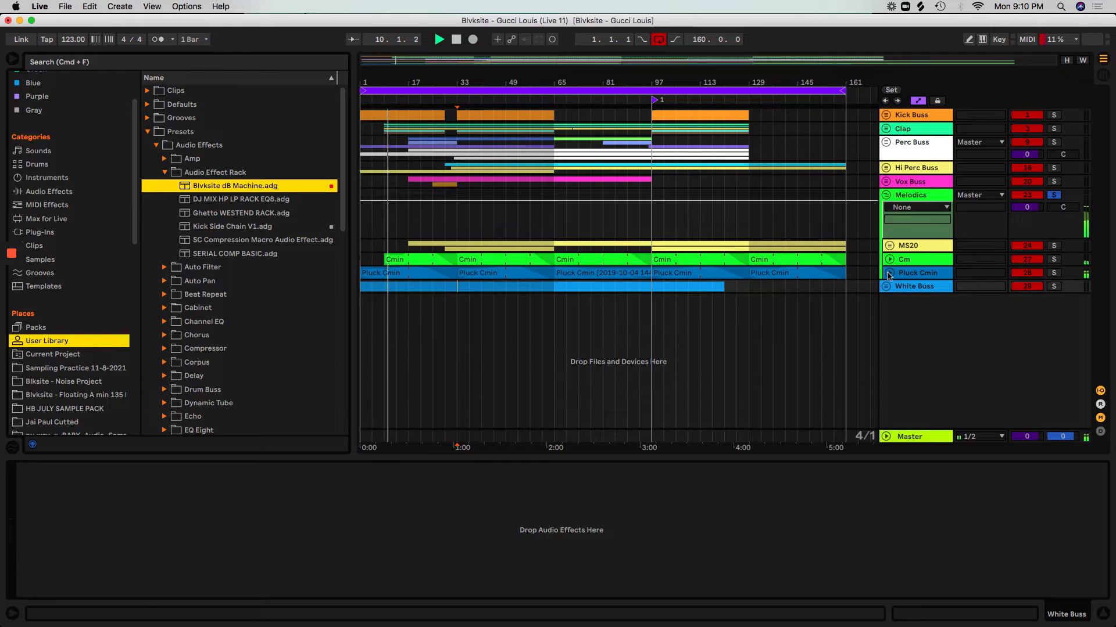
{"action": "left_click", "coordinate": [890, 273]}
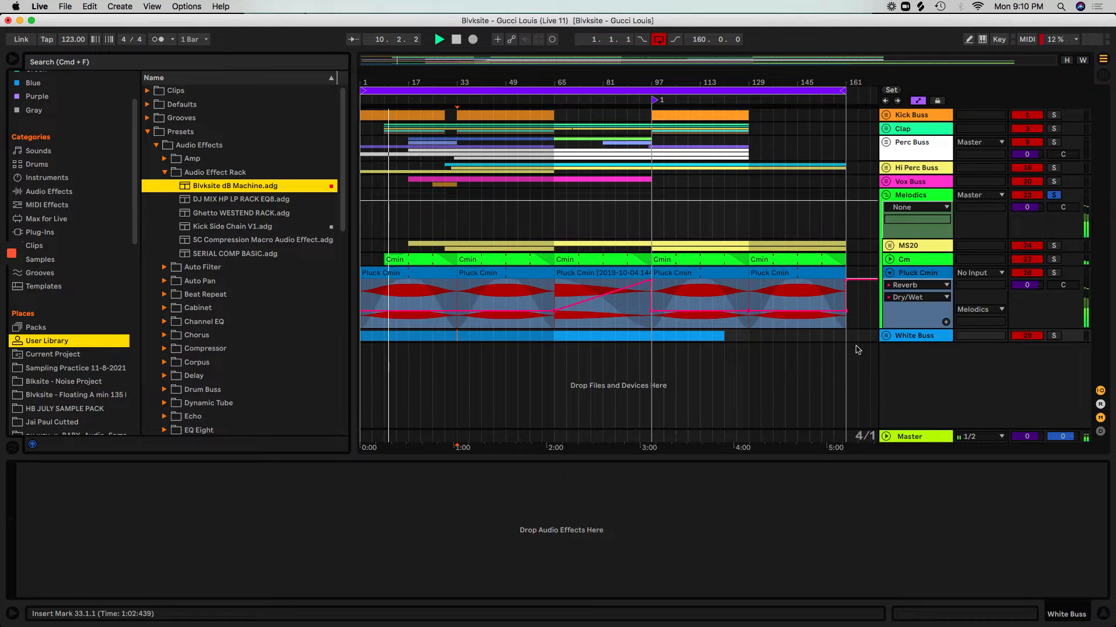
{"action": "left_click", "coordinate": [890, 273]}
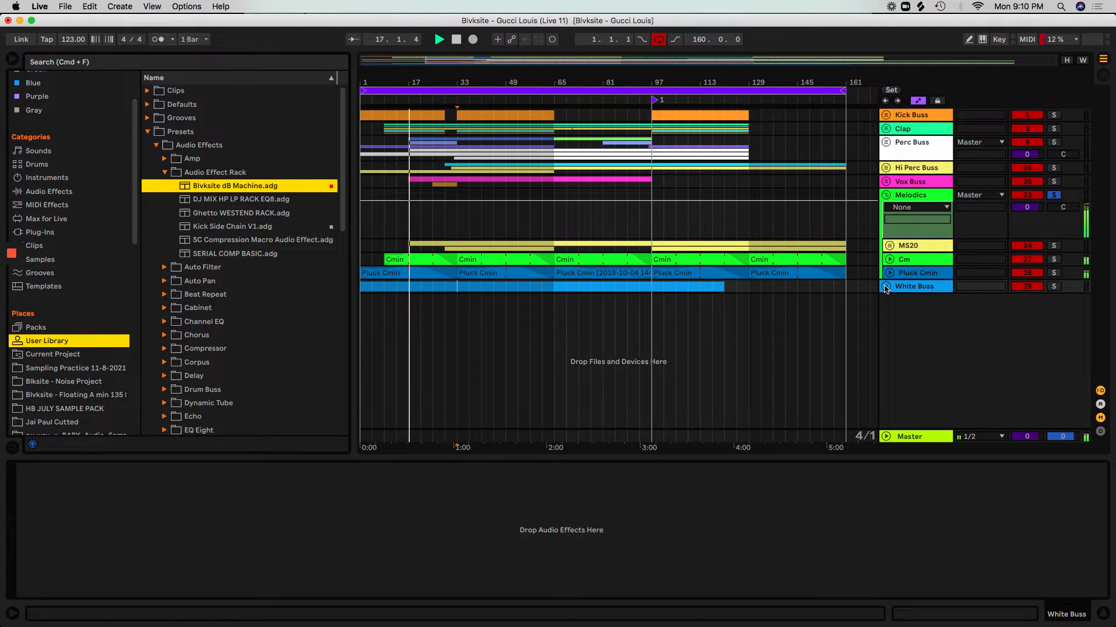
{"action": "key", "text": "space"}
{"action": "key", "text": "space"}
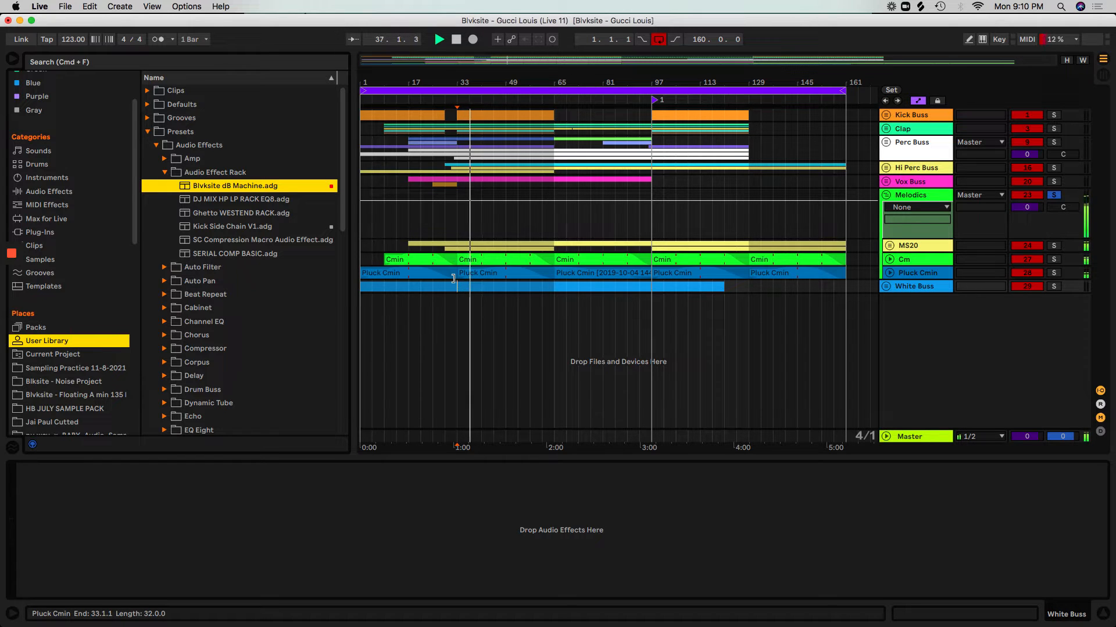
{"action": "key", "text": "space"}
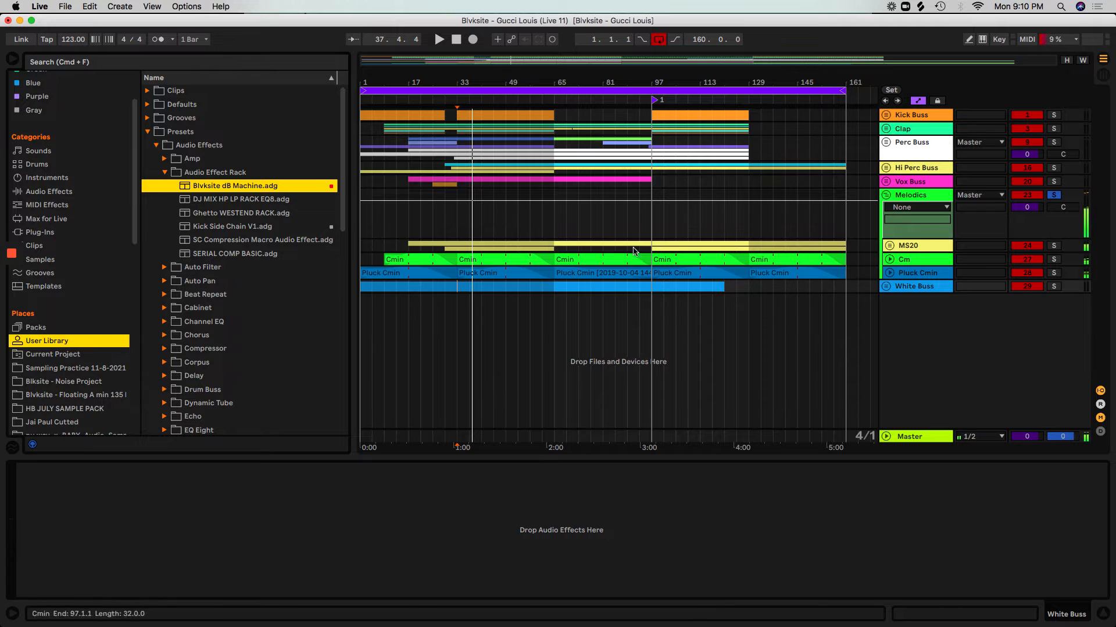
Play the Kick Buss soloed together with the Melodics group, check the mixer levels, and clear the solos
{"action": "left_click", "coordinate": [1053, 116]}
{"action": "key", "text": "space"}
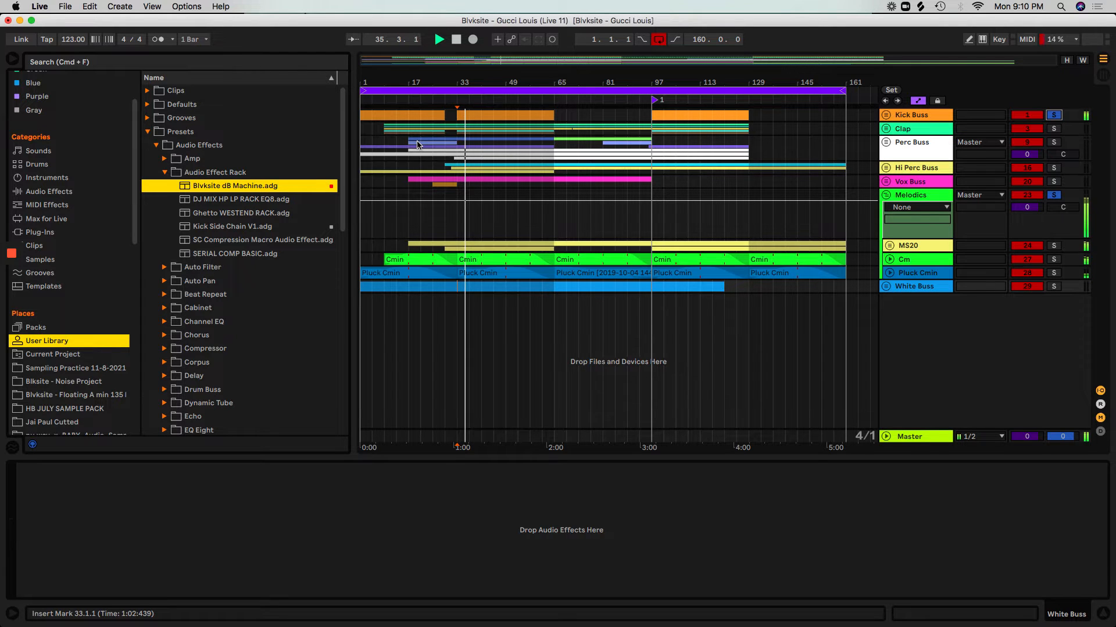
{"action": "key", "text": "Tab"}
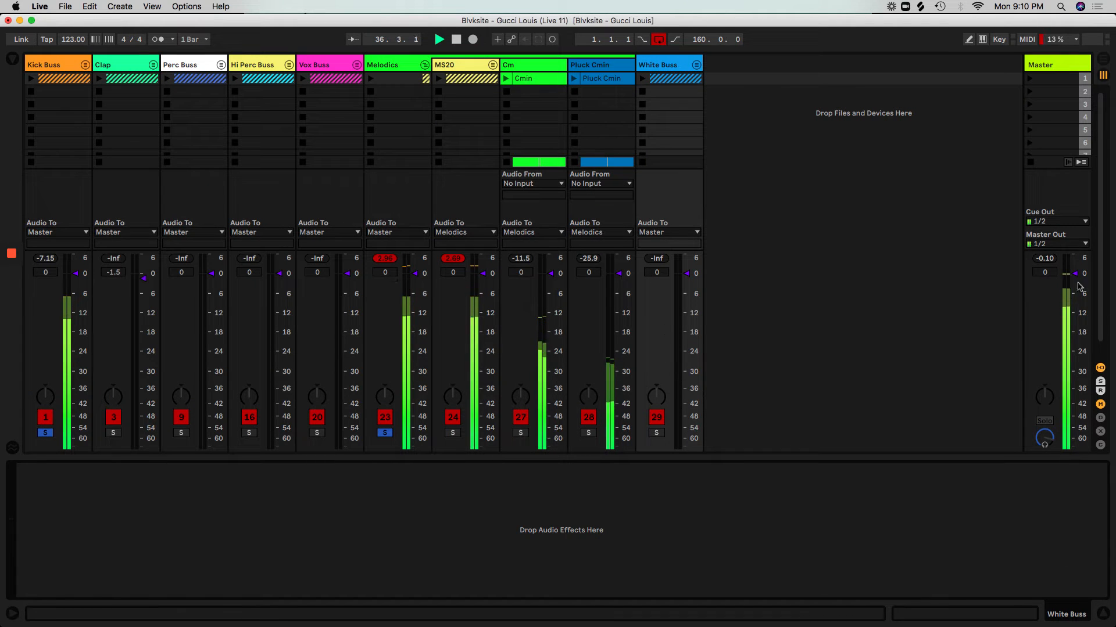
{"action": "key", "text": "Tab"}
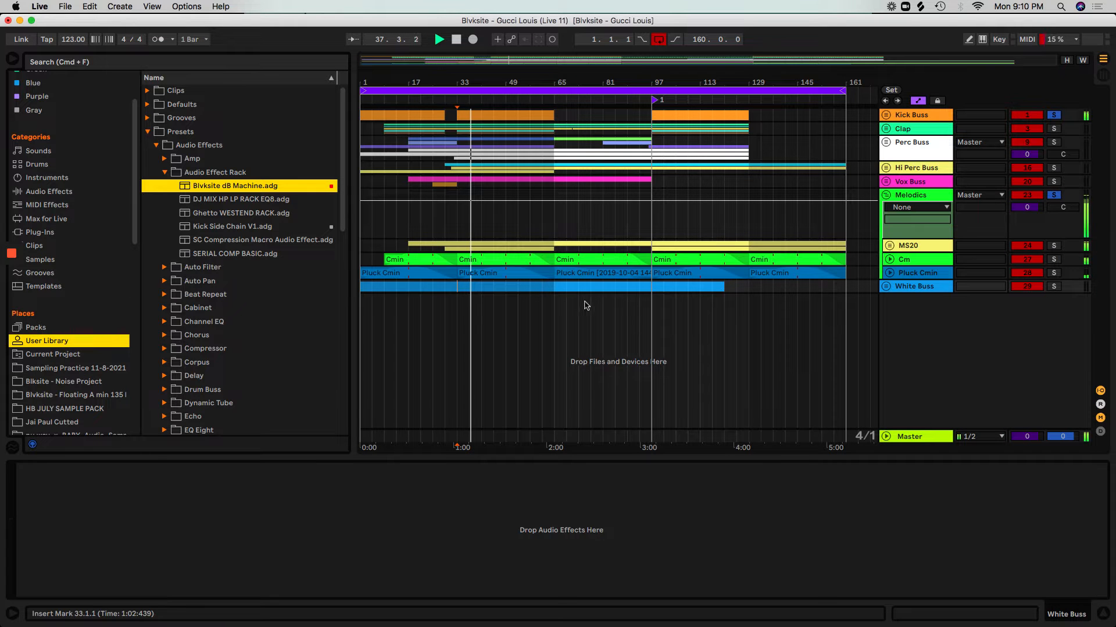
{"action": "left_click", "coordinate": [907, 117]}
{"action": "left_click", "coordinate": [1052, 116]}
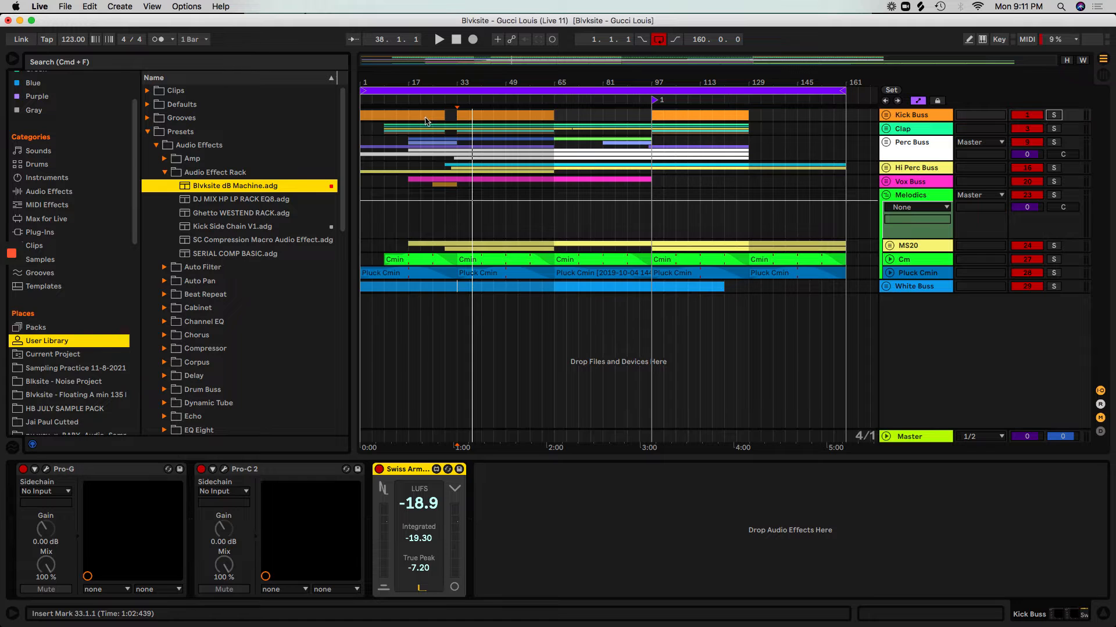
Set the arrangement loop to four bars starting at 45.1.1 and select the looped section
{"action": "left_click_drag", "start_coordinate": [455, 120], "coordinate": [560, 133]}
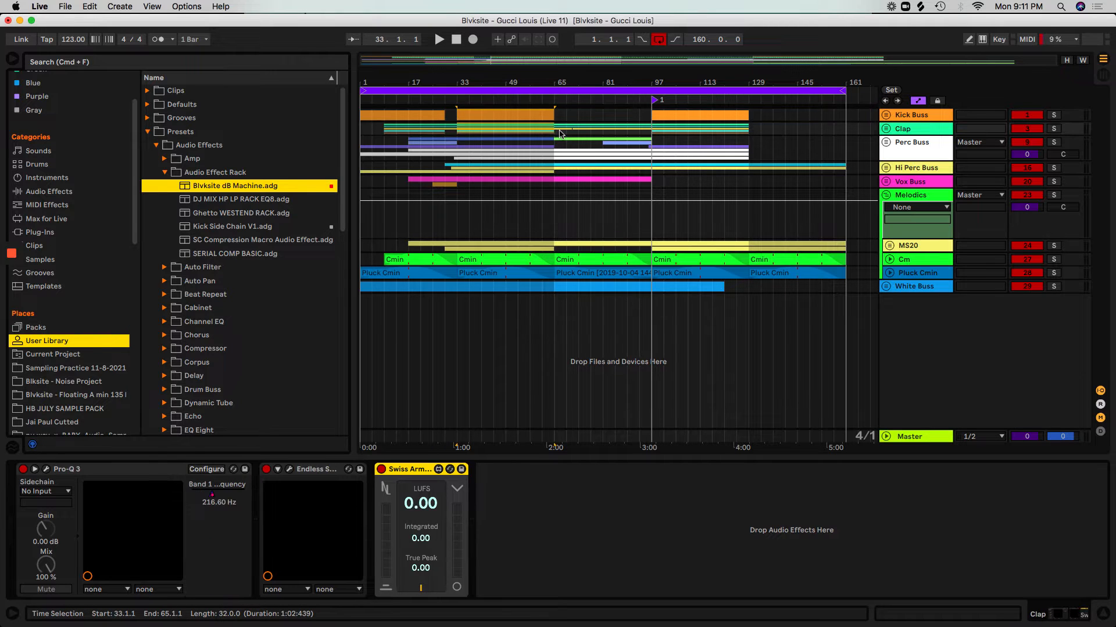
{"action": "key", "text": "super+l"}
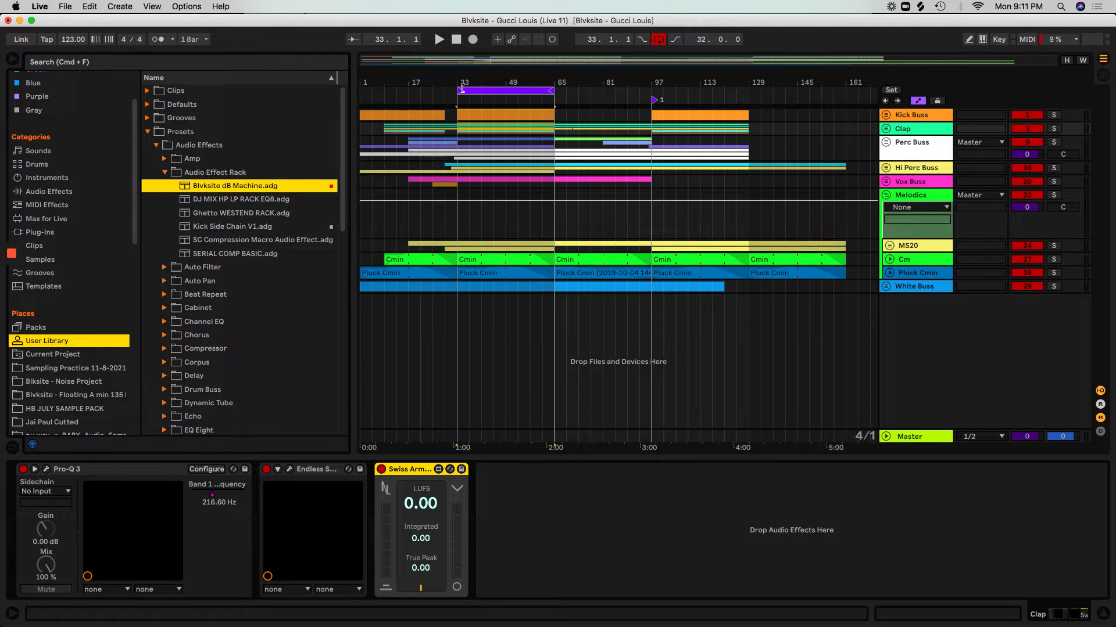
{"action": "left_click_drag", "start_coordinate": [462, 90], "coordinate": [491, 110]}
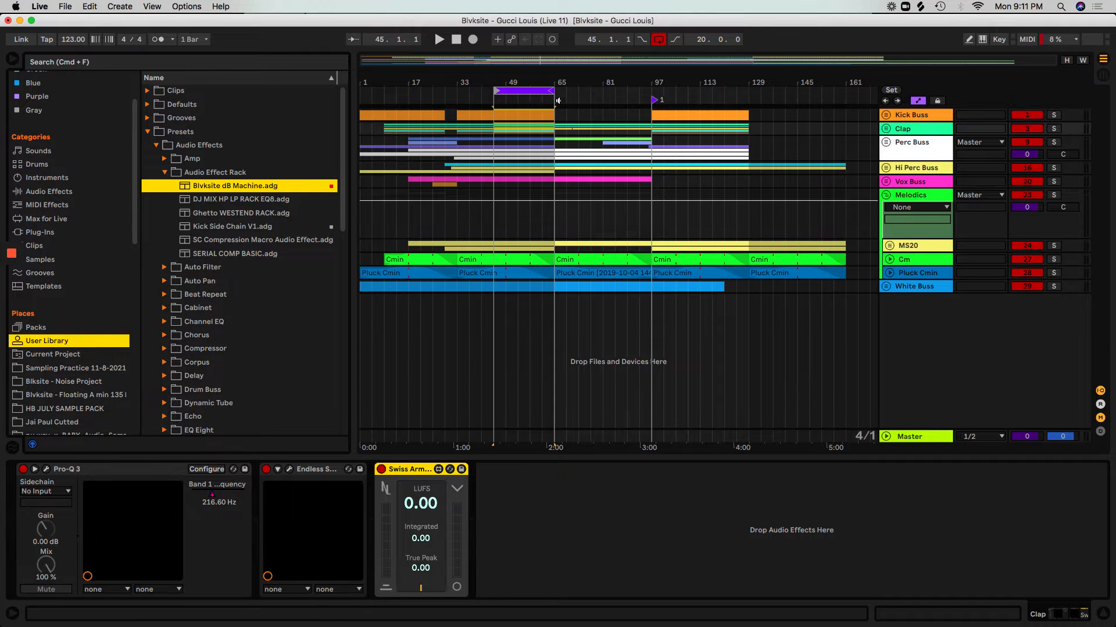
{"action": "left_click_drag", "start_coordinate": [551, 90], "coordinate": [508, 85]}
{"action": "left_click", "coordinate": [498, 89]}
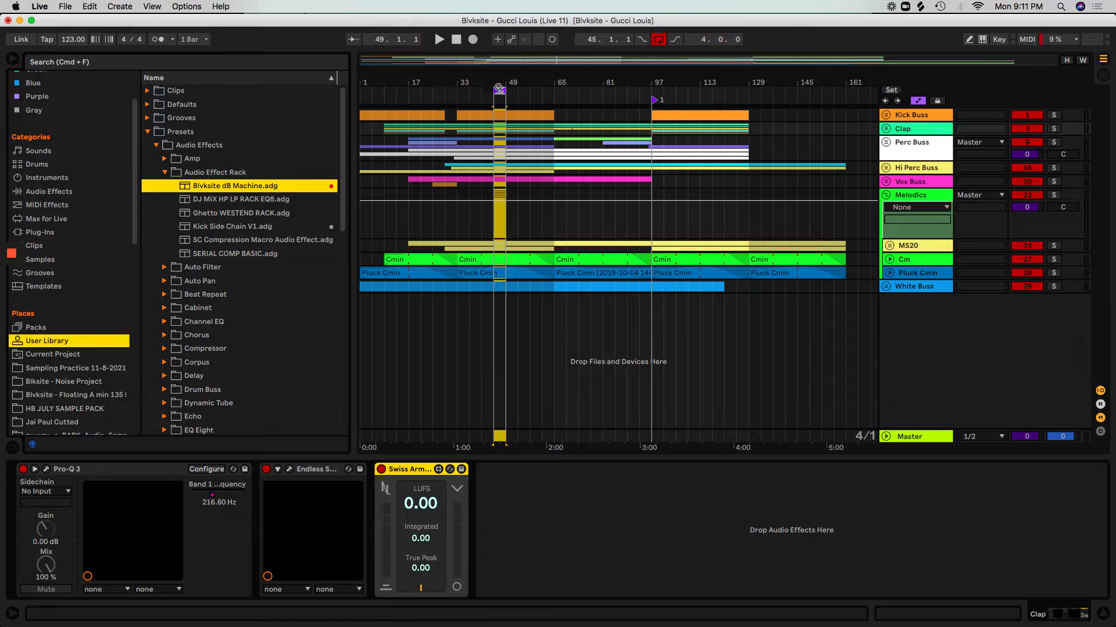
{"action": "key", "text": "z"}
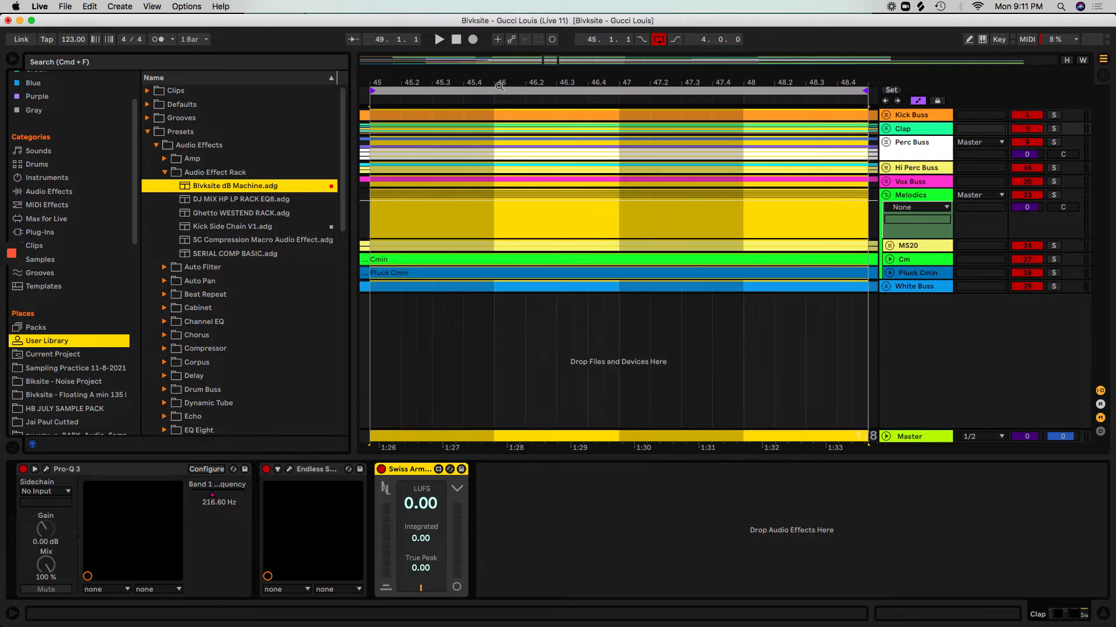
Play the loop and lower the top-level track faders together to -10.4 dB, with Clap at -11.9 dB
{"action": "left_click", "coordinate": [903, 441]}
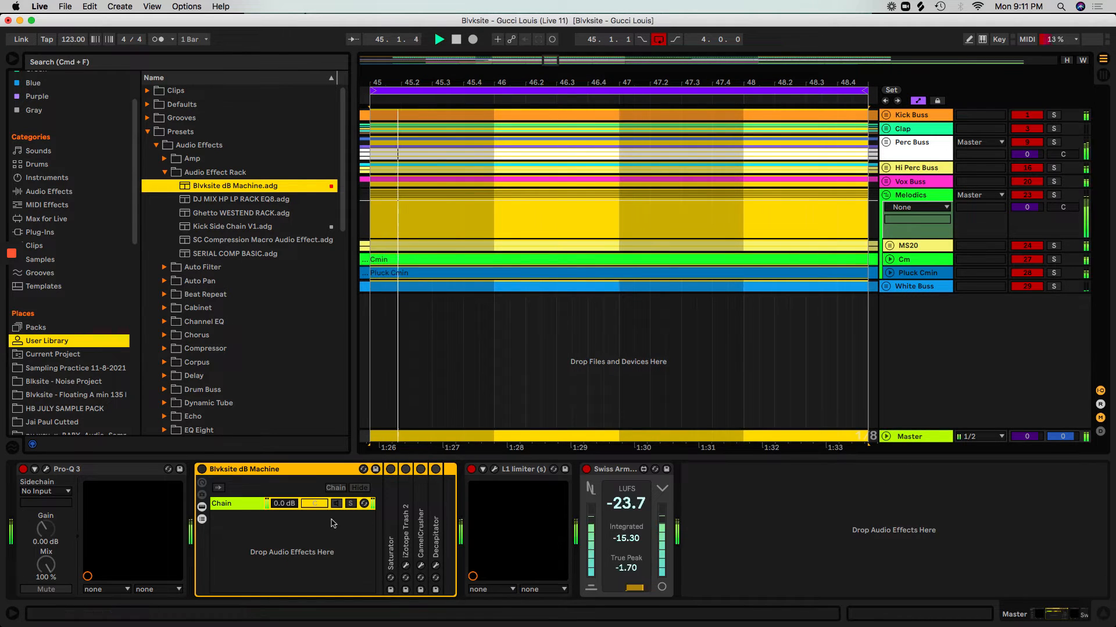
{"action": "key", "text": "Tab"}
{"action": "key", "text": "space"}
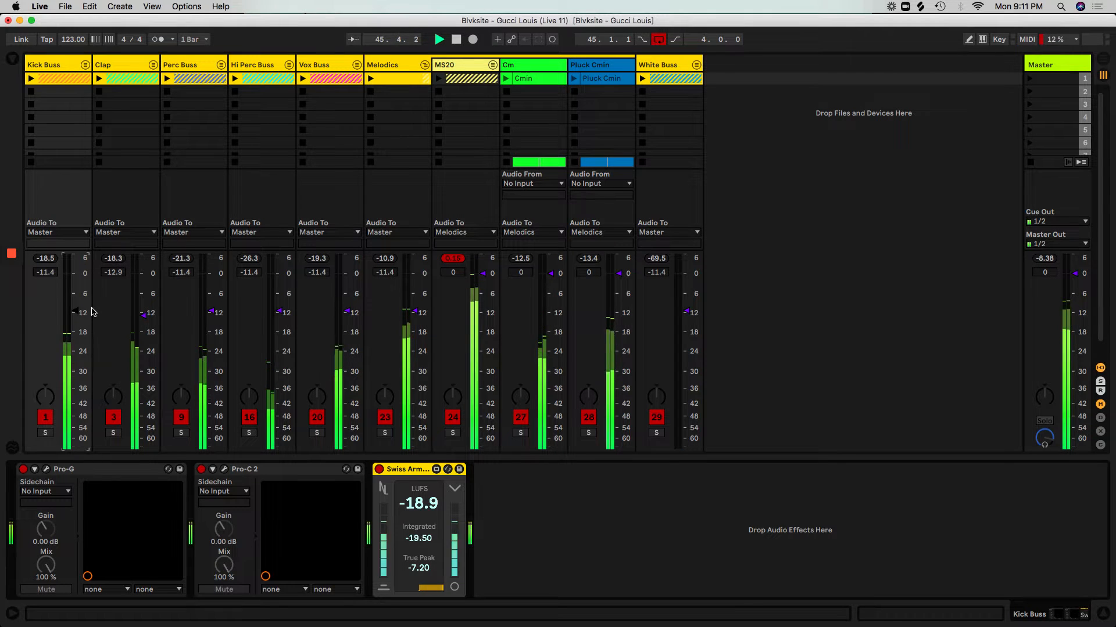
{"action": "key", "text": "space"}
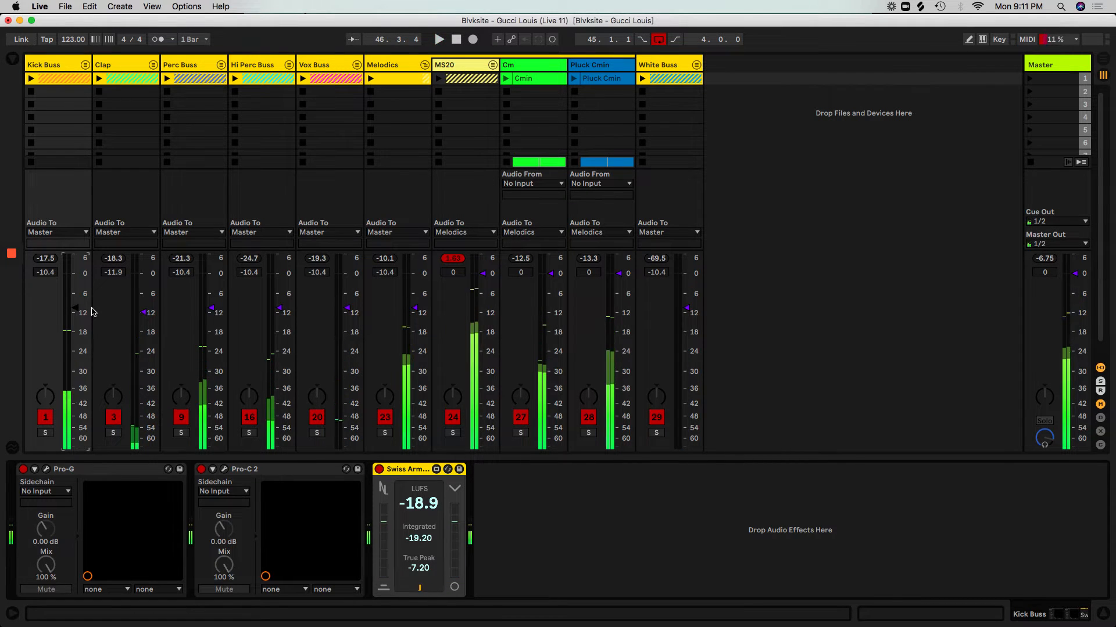
Solo the MS20 track and play the loop
{"action": "left_click", "coordinate": [454, 72]}
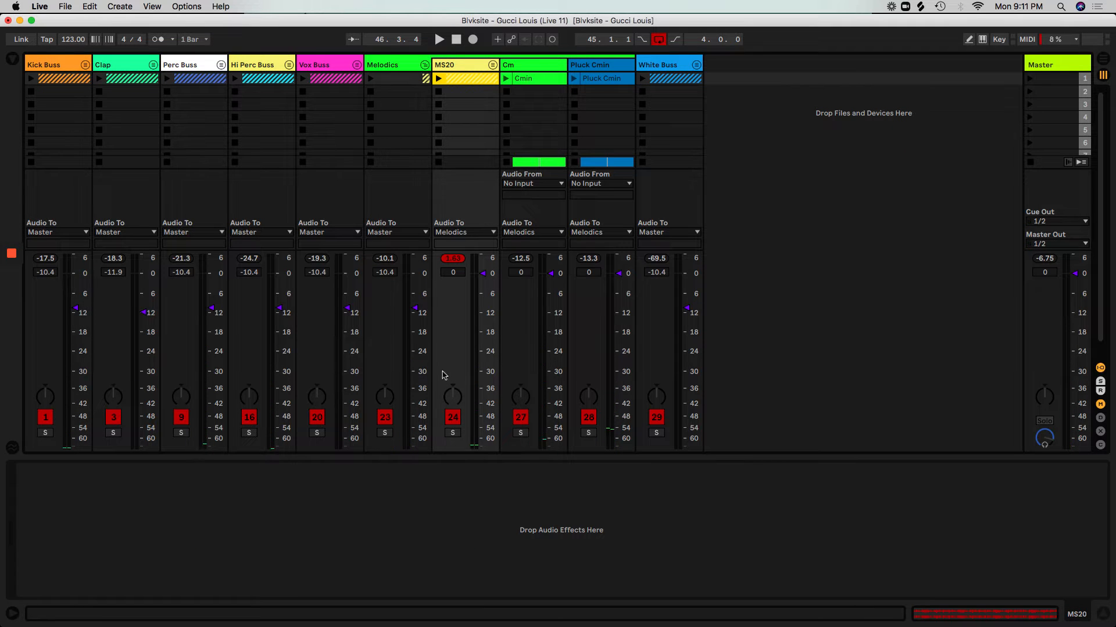
{"action": "left_click", "coordinate": [453, 433]}
{"action": "key", "text": "space"}
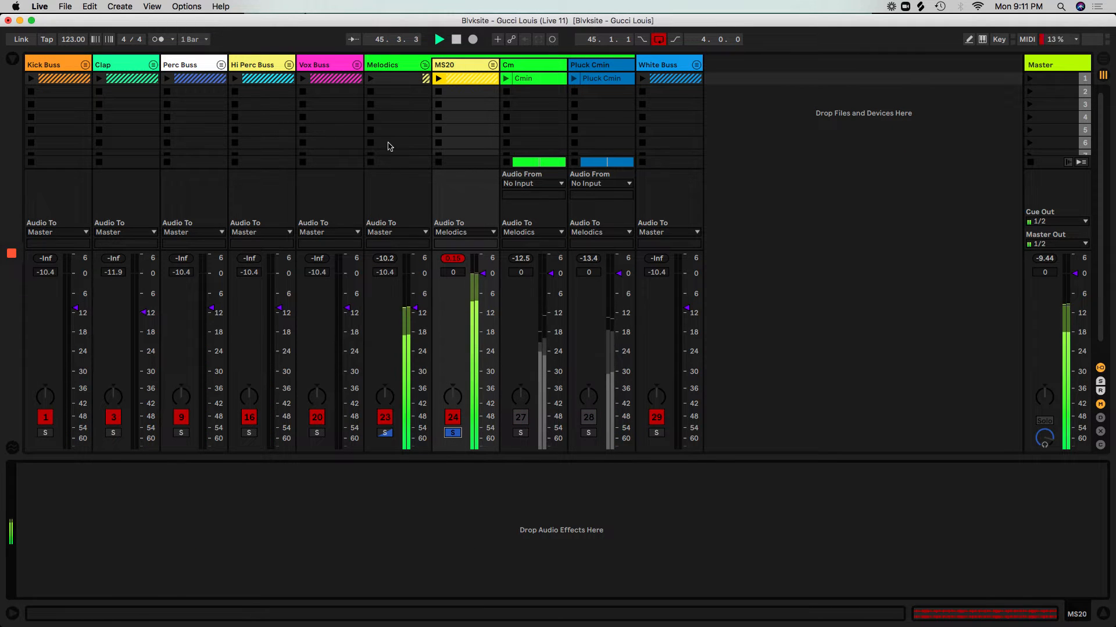
Add the Glue Compressor audio effect to the MS20 track and set its threshold to -10.5 dB
{"action": "key", "text": "super+alt+b"}
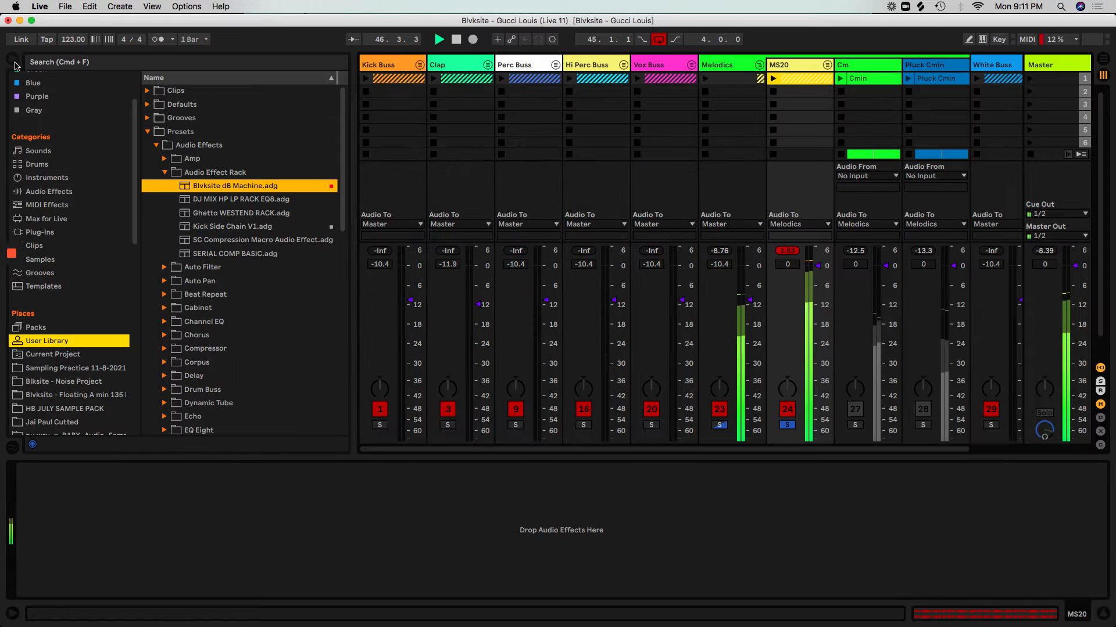
{"action": "scroll", "coordinate": [154, 350], "scroll_direction": "down", "scroll_amount": 5}
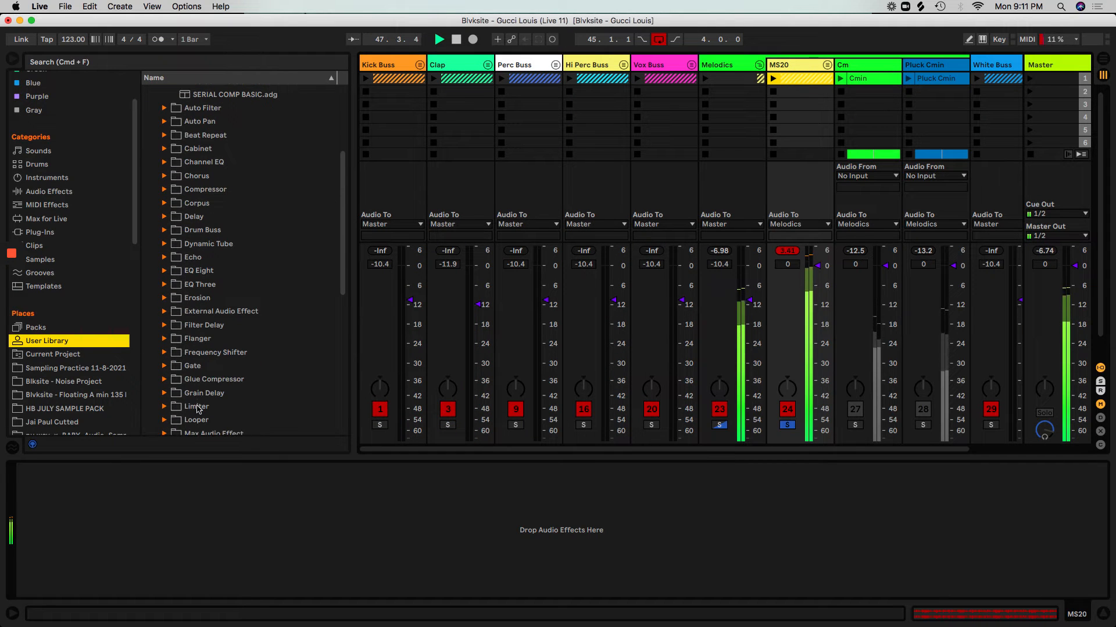
{"action": "left_click", "coordinate": [196, 384]}
{"action": "scroll", "coordinate": [196, 384], "scroll_direction": "down", "scroll_amount": 3}
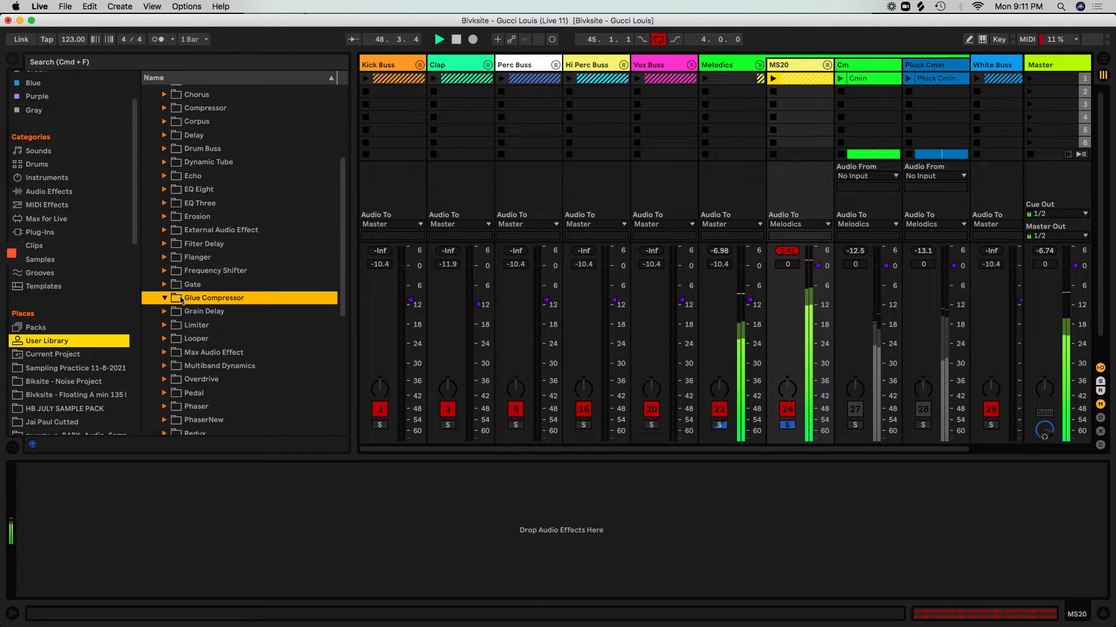
{"action": "double_click", "coordinate": [211, 297]}
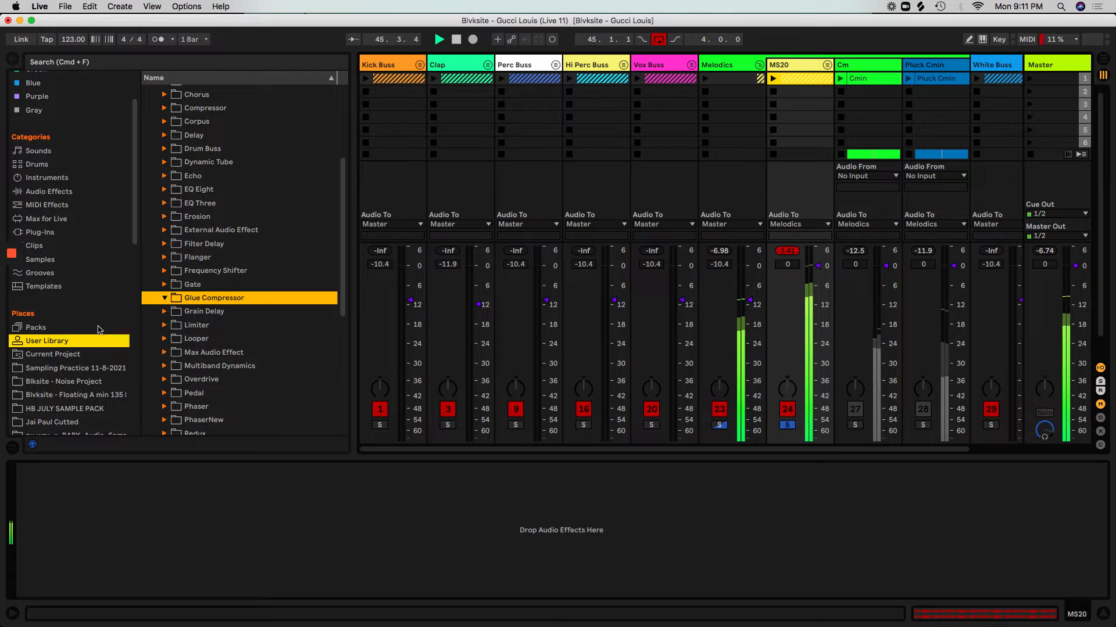
{"action": "left_click", "coordinate": [46, 194]}
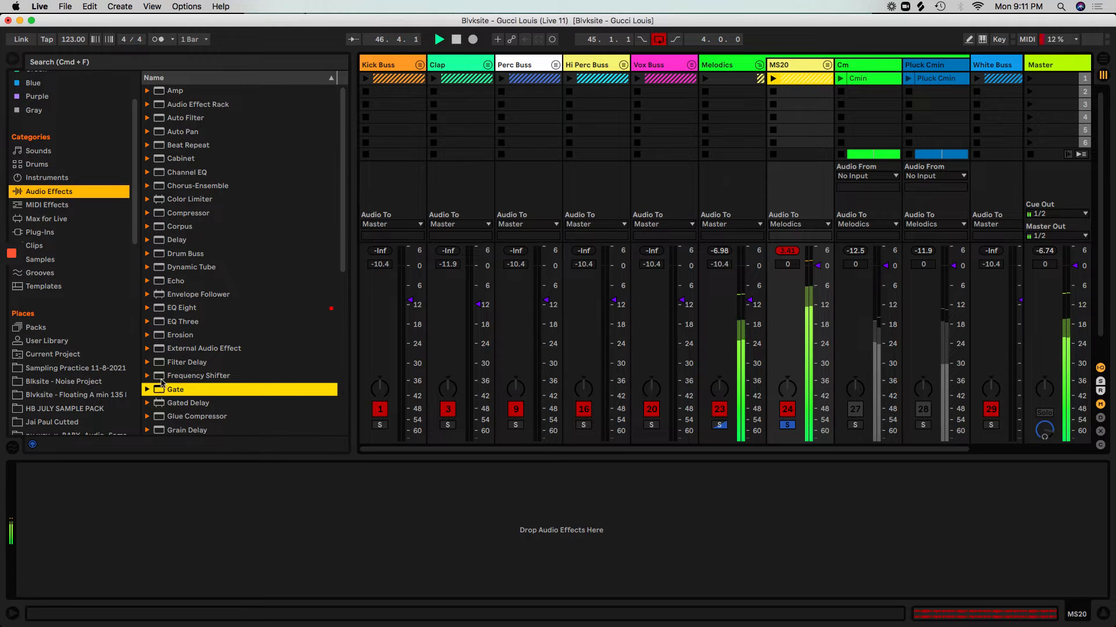
{"action": "left_click", "coordinate": [174, 417]}
{"action": "left_click_drag", "start_coordinate": [90, 501], "coordinate": [74, 516]}
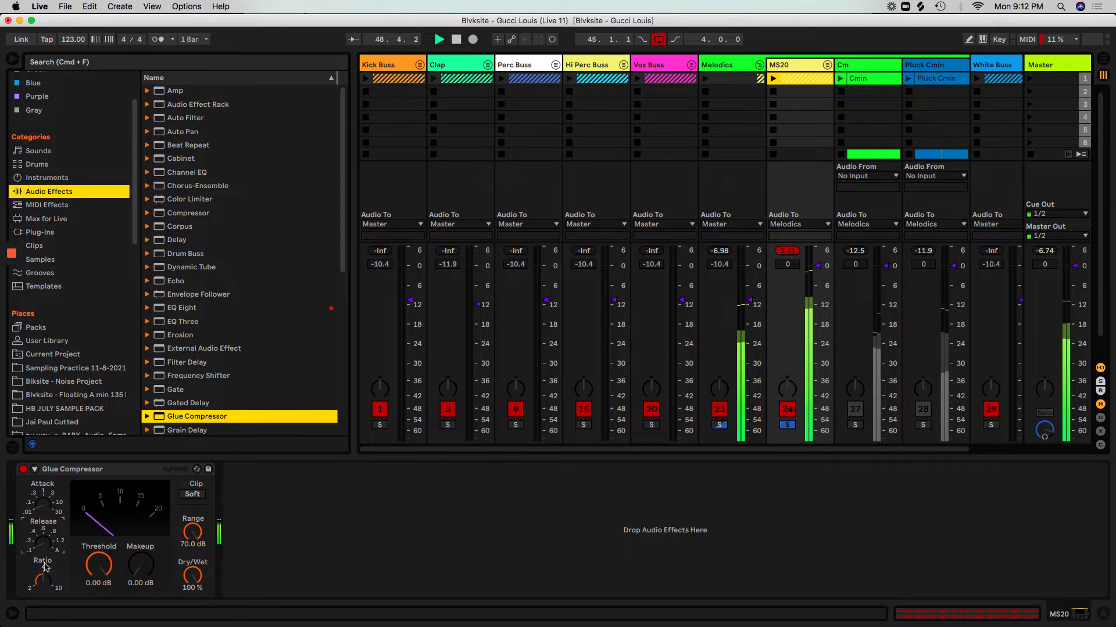
{"action": "left_click_drag", "start_coordinate": [96, 564], "coordinate": [92, 568]}
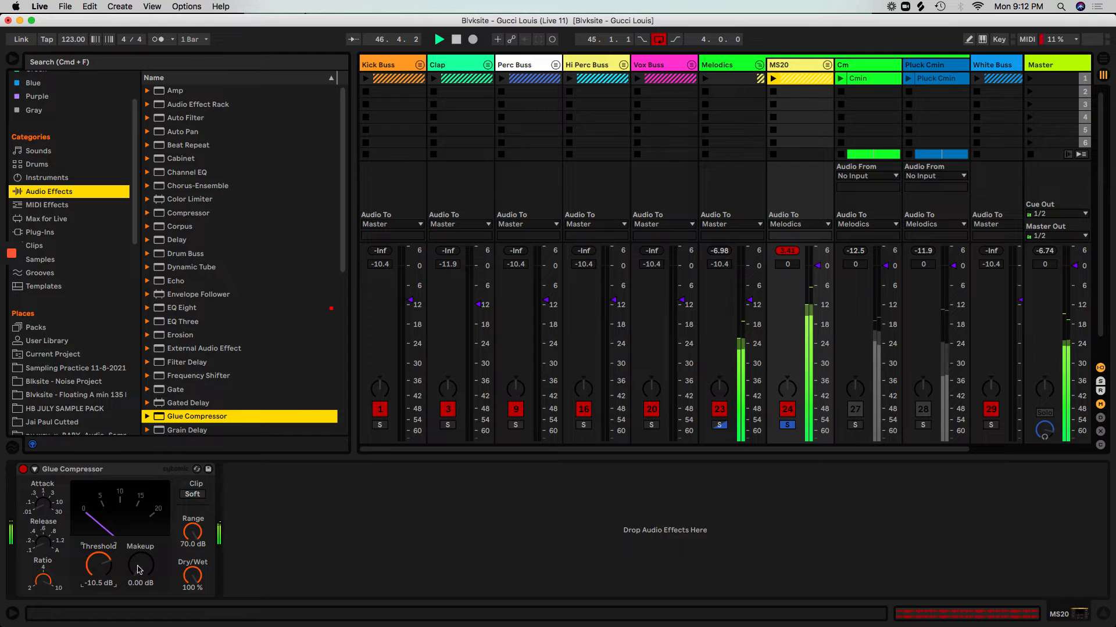
On the MS20 Glue Compressor, set Makeup to 3.00 dB and Range to 9.11 dB, and enable Soft clip
{"action": "left_click_drag", "start_coordinate": [139, 570], "coordinate": [197, 534]}
{"action": "left_click", "coordinate": [195, 495]}
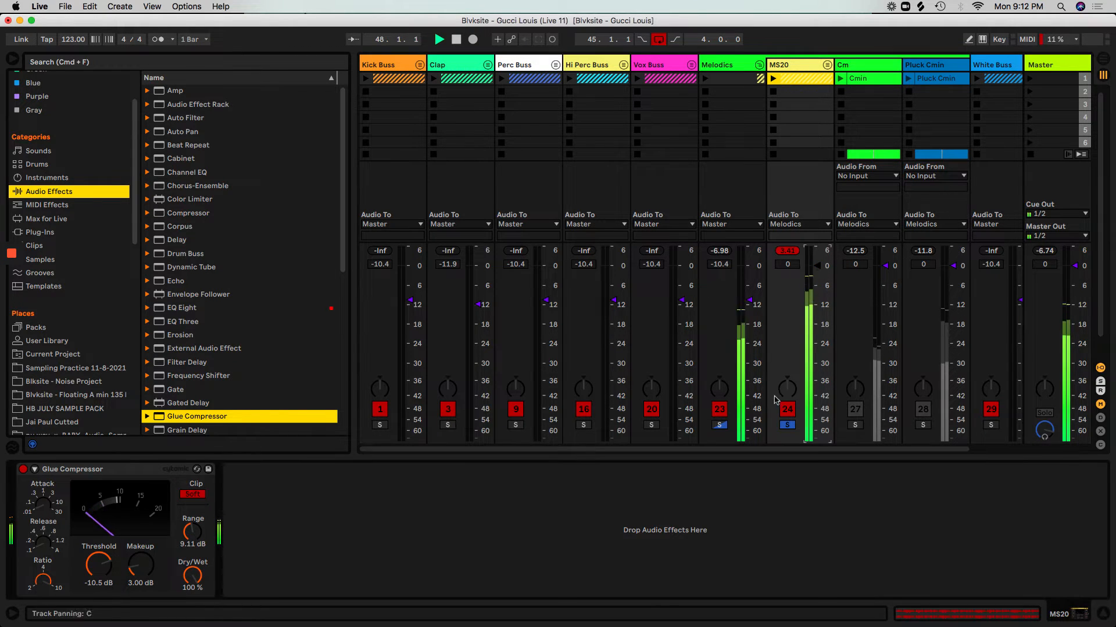
Lower the MS20 track volume to -10.0 dB and reset its peak level indicator
{"action": "key", "text": "Down"}
{"action": "key", "text": "Down"}
{"action": "key", "text": "Down"}
{"action": "key", "text": "Down"}
{"action": "key", "text": "Down"}
{"action": "key", "text": "Down"}
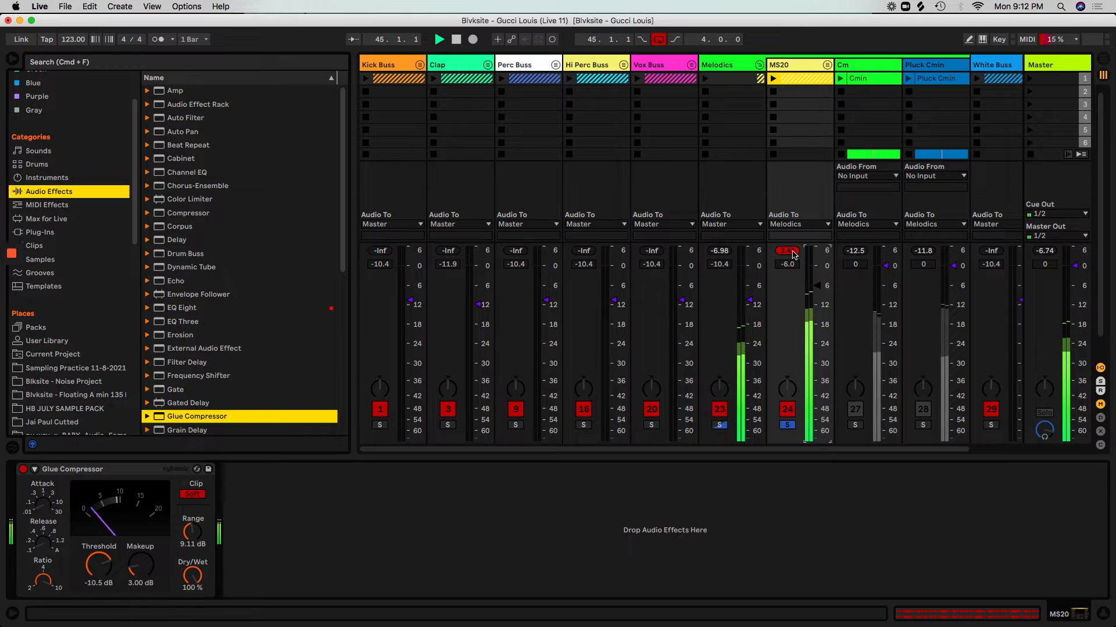
{"action": "left_click", "coordinate": [793, 254]}
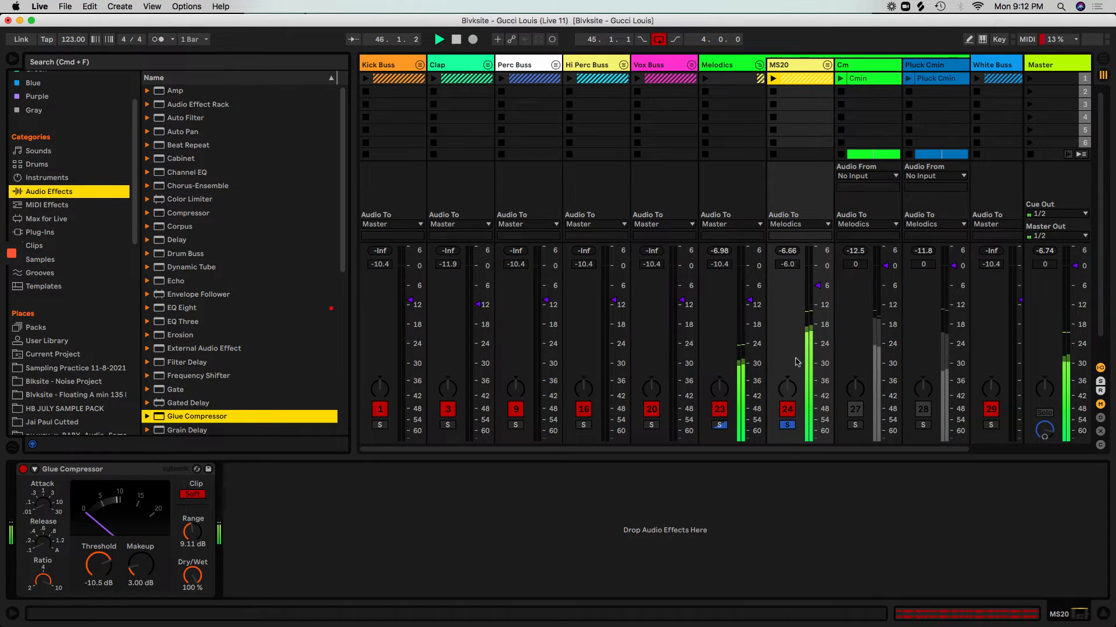
{"action": "left_click", "coordinate": [787, 264]}
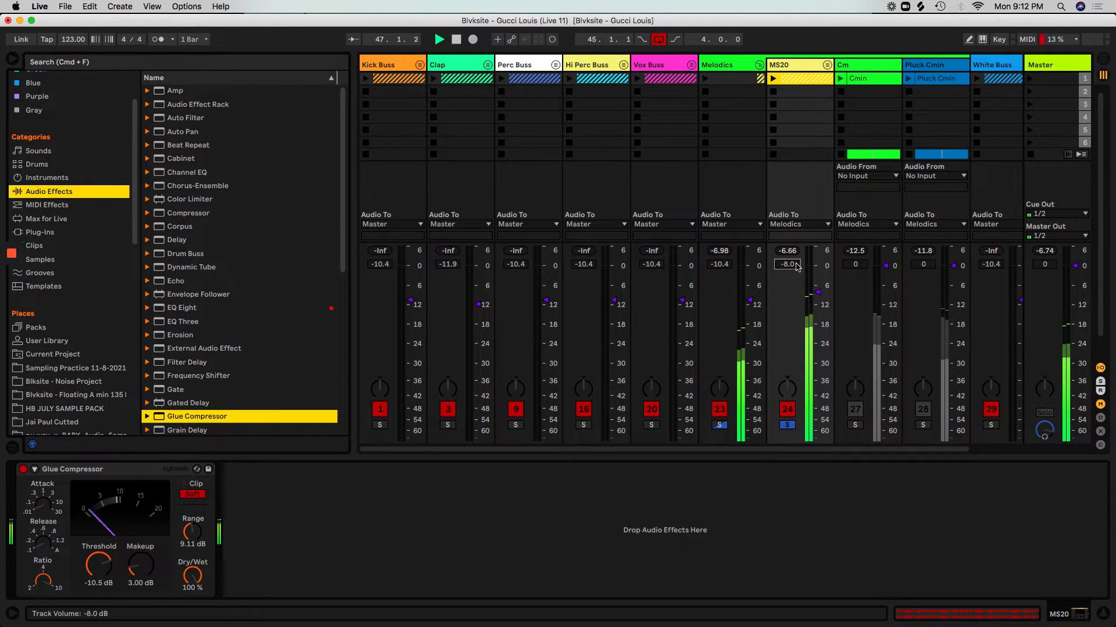
{"action": "key", "text": "Down"}
{"action": "key", "text": "Down"}
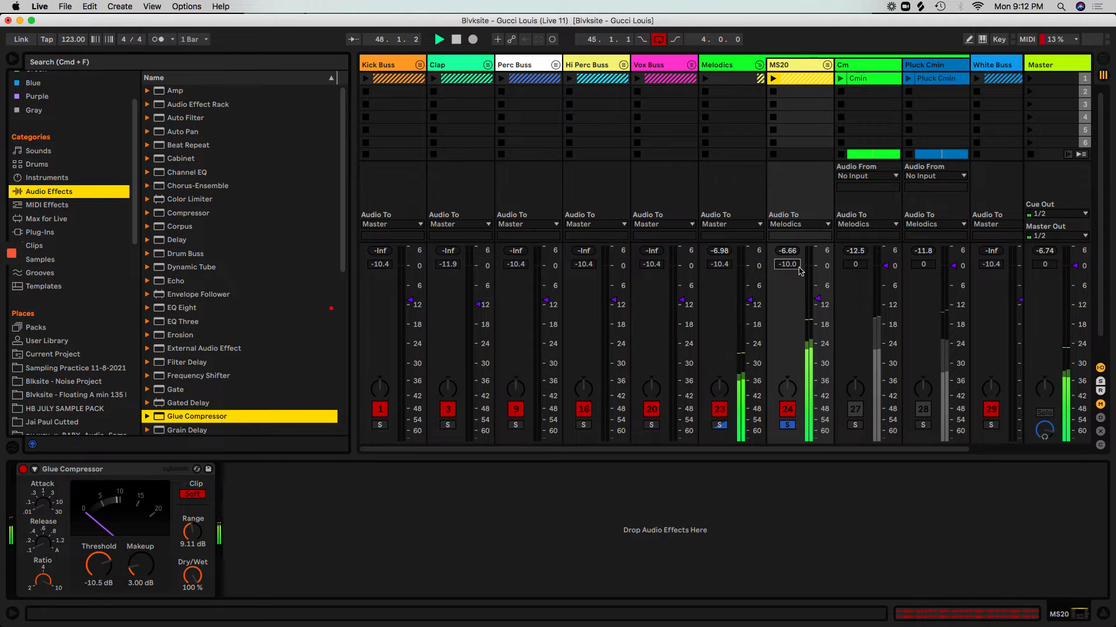
Balance the group with only Melodics soloed: Melodics -6.4 dB, MS20 -8.0 dB, Cm -2.0 dB, Pluck Cmin -5.0 dB; then unsolo it
{"action": "left_click", "coordinate": [719, 424]}
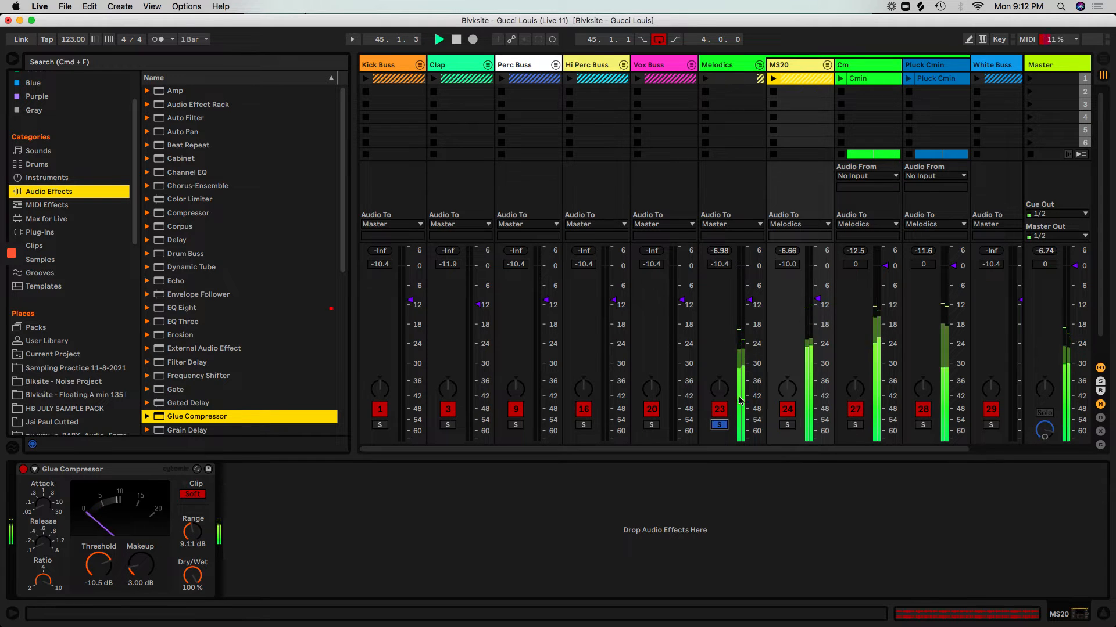
{"action": "left_click_drag", "start_coordinate": [755, 311], "coordinate": [816, 295]}
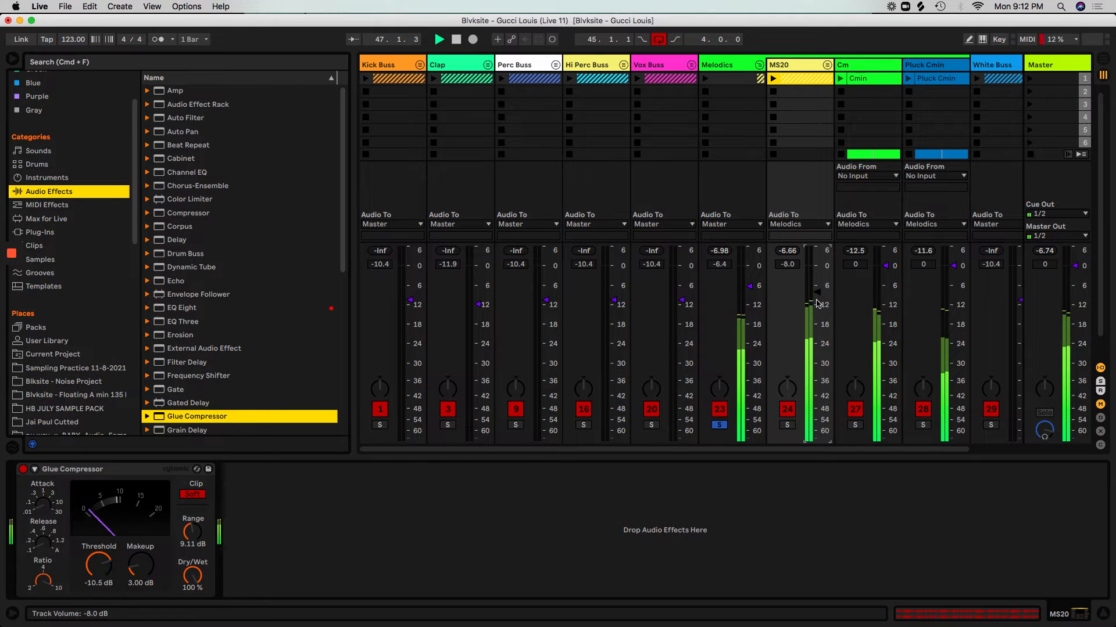
{"action": "left_click_drag", "start_coordinate": [885, 267], "coordinate": [885, 270]}
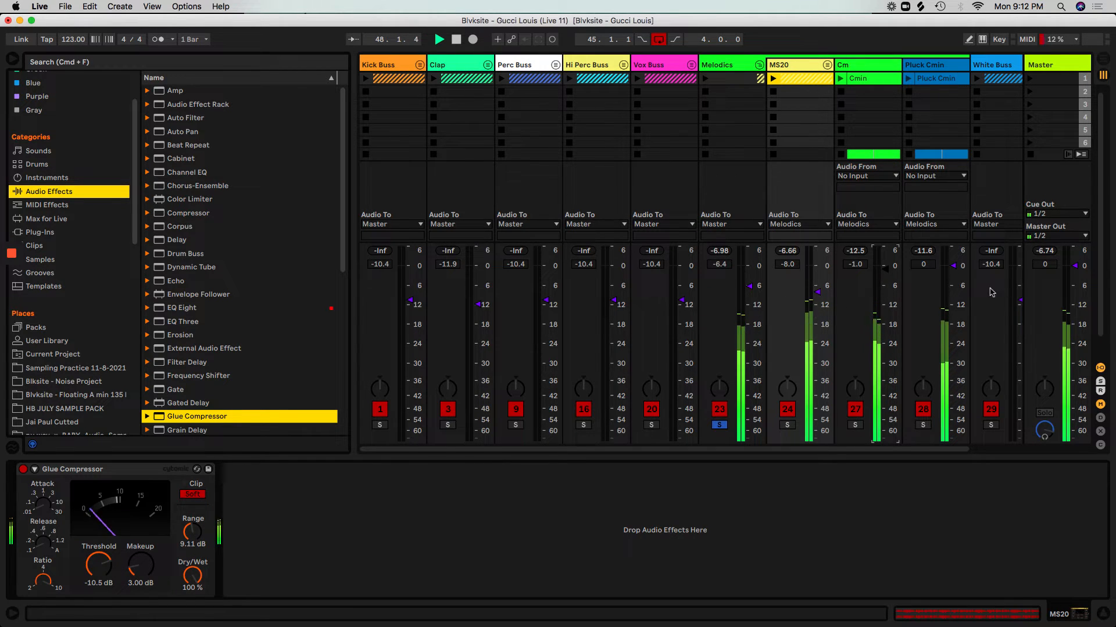
{"action": "left_click_drag", "start_coordinate": [958, 285], "coordinate": [960, 291]}
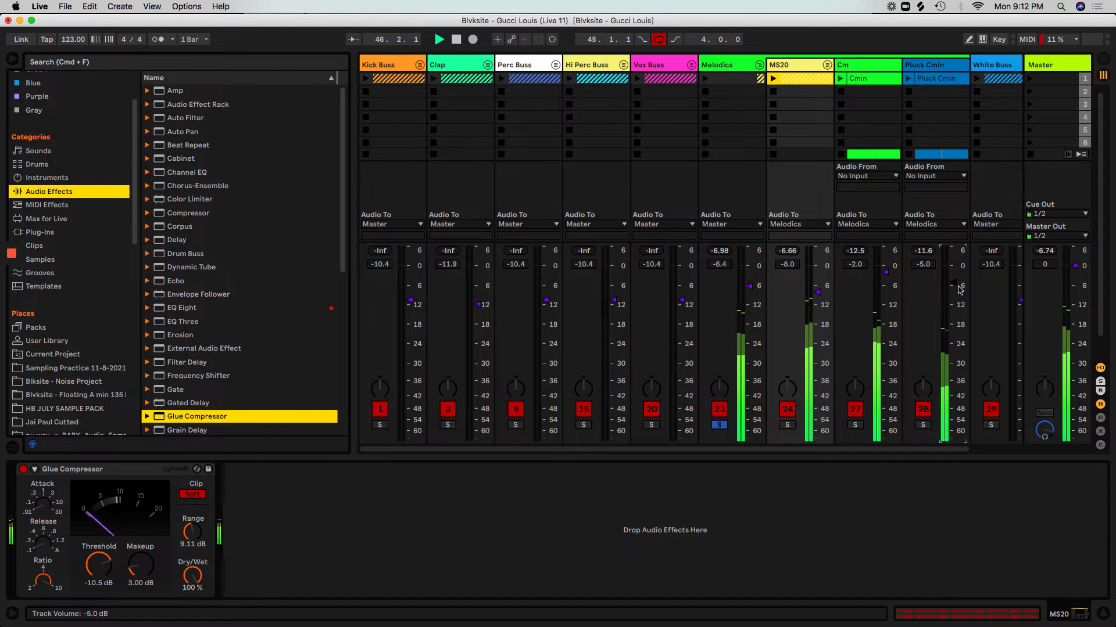
{"action": "left_click", "coordinate": [719, 425]}
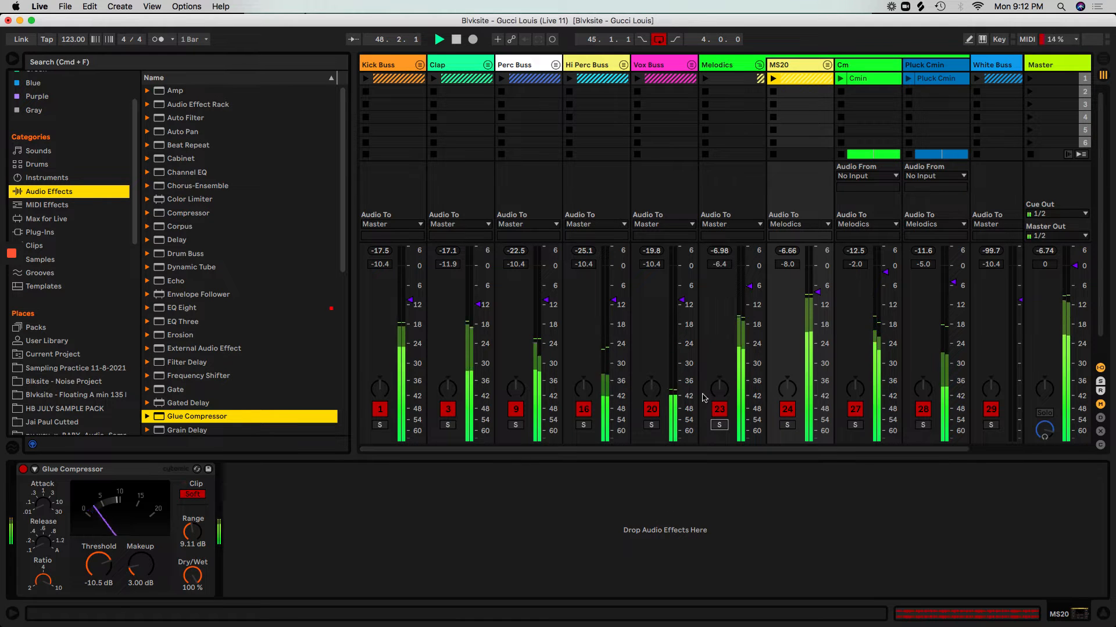
Lower the Perc Buss and Hi Perc Buss faders together to -12.4 dB and play the loop
{"action": "left_click", "coordinate": [664, 65]}
{"action": "key", "text": "space"}
{"action": "left_click", "coordinate": [578, 68]}
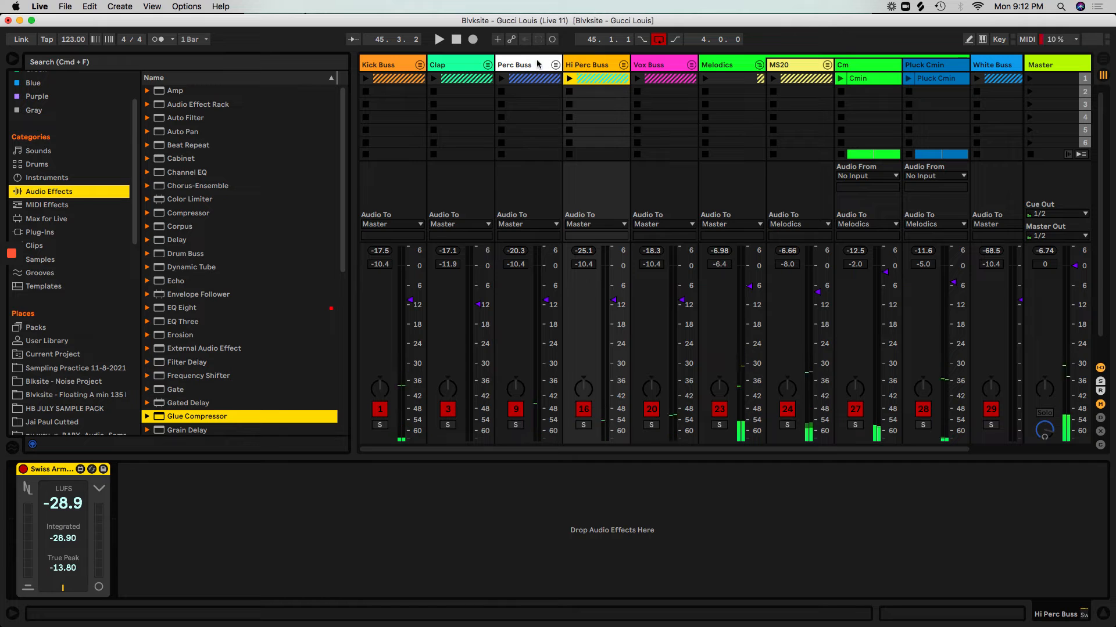
{"action": "left_click", "coordinate": [548, 337]}
{"action": "left_click", "coordinate": [550, 305]}
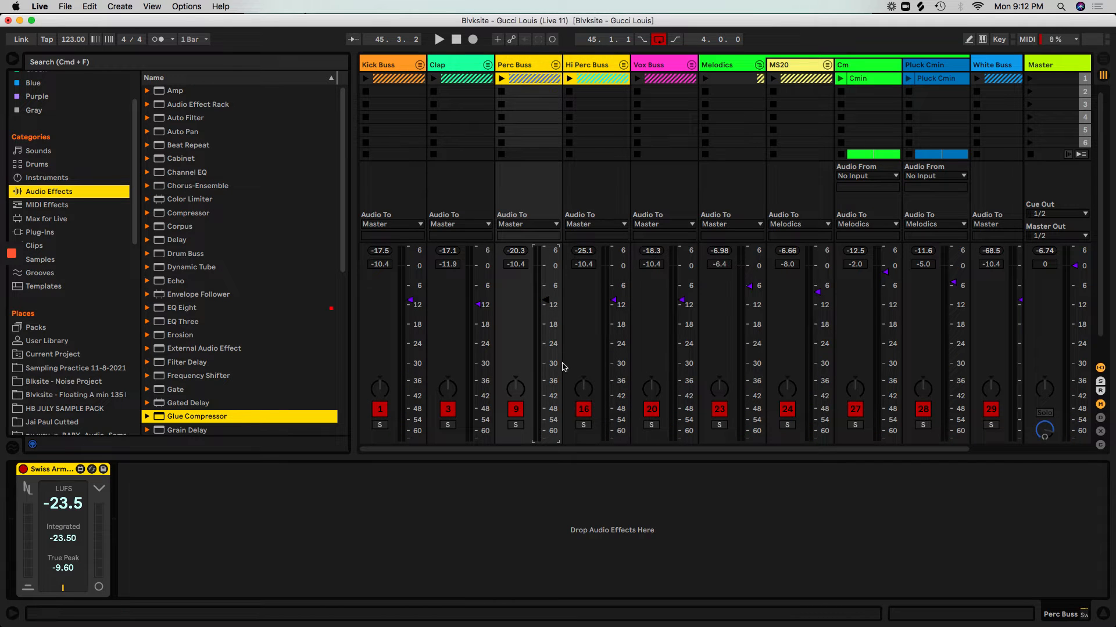
{"action": "key", "text": "space"}
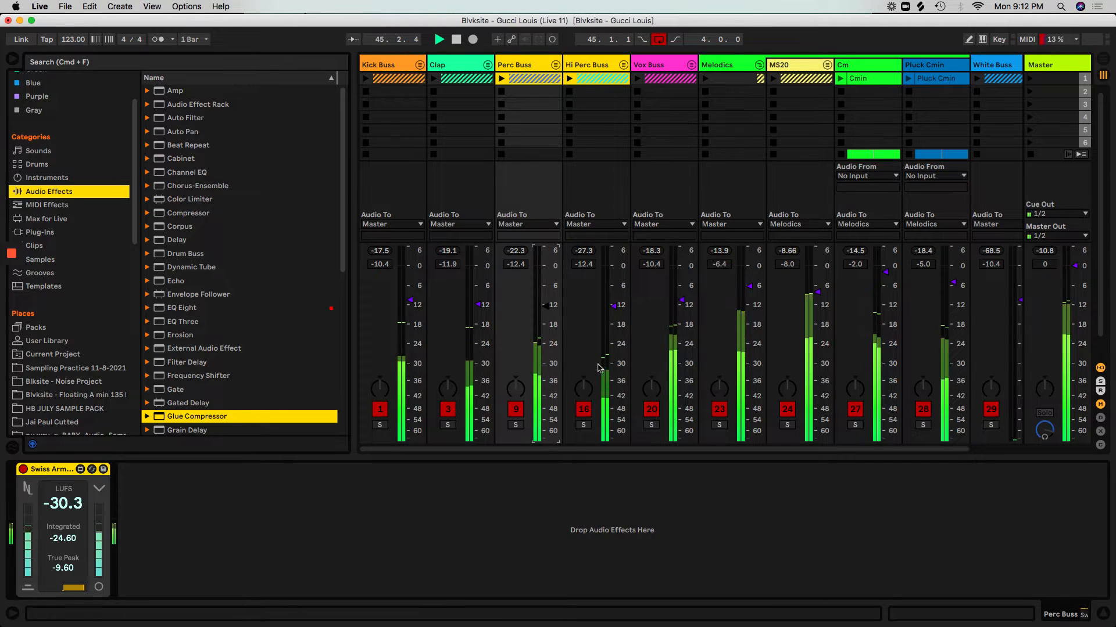
Raise the Kick Buss volume to -4.4 dB, reset the Master peak indicator and play the loop
{"action": "left_click", "coordinate": [410, 303]}
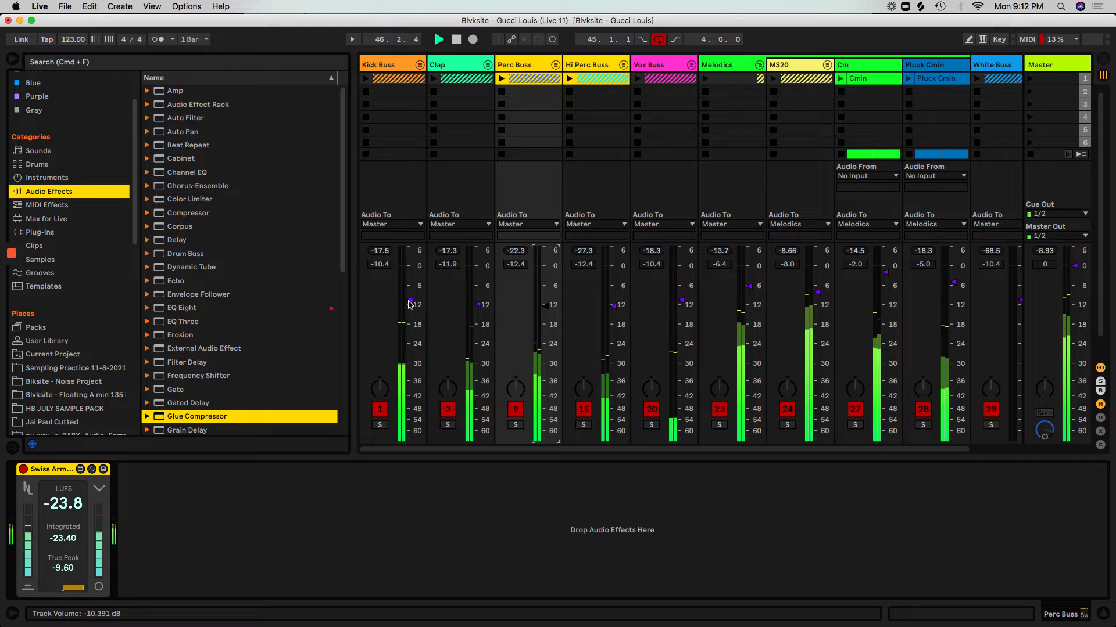
{"action": "scroll", "coordinate": [410, 303], "scroll_direction": "up", "scroll_amount": 3}
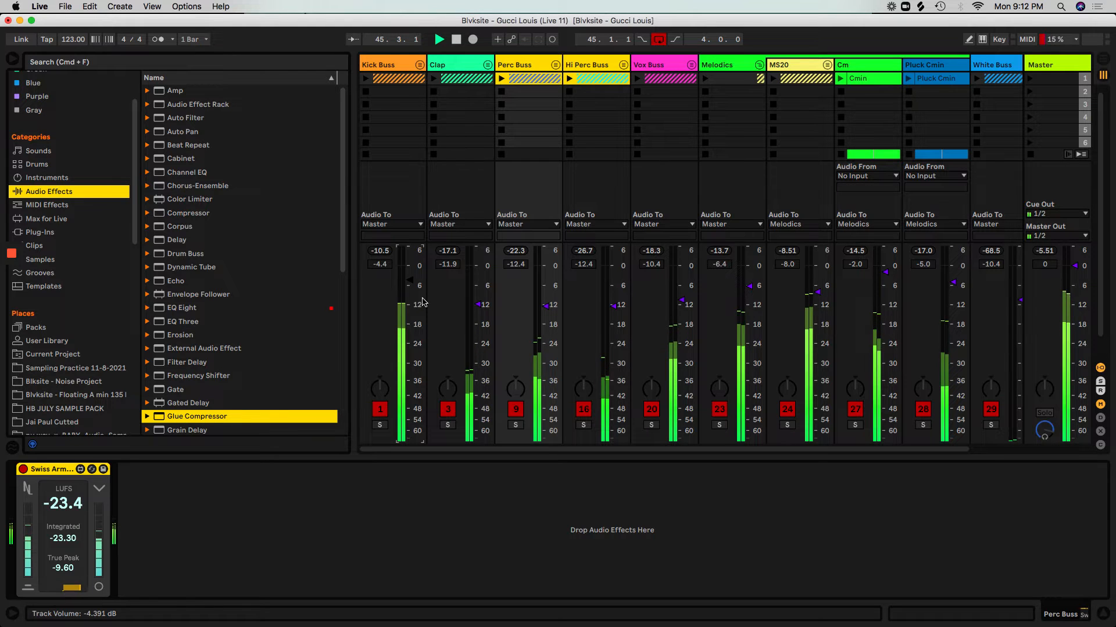
{"action": "left_click", "coordinate": [1043, 250]}
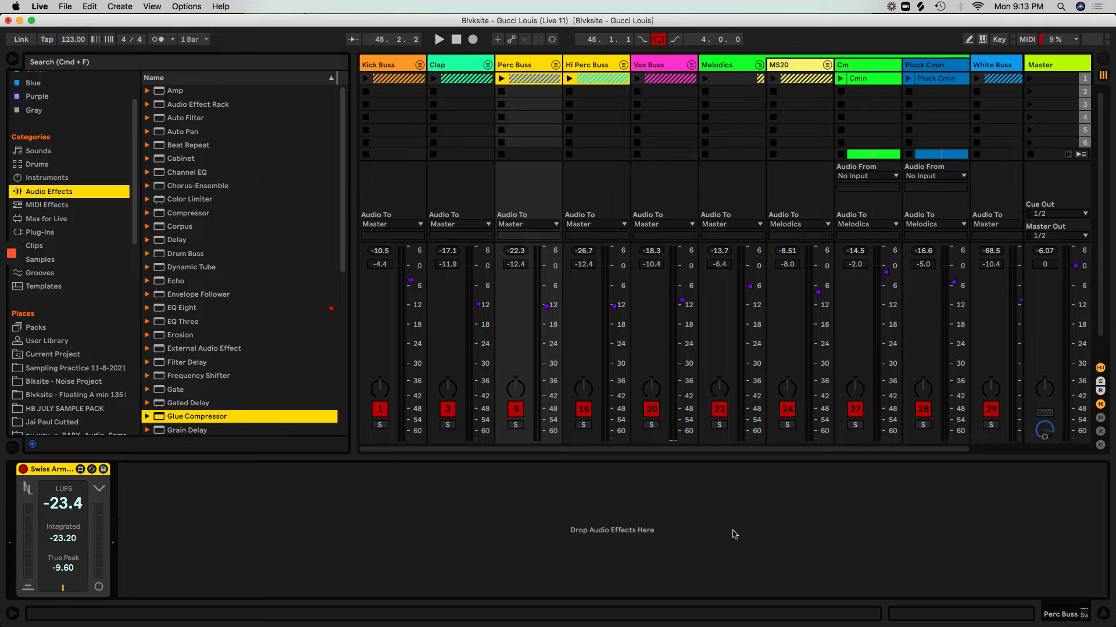
{"action": "key", "text": "space"}
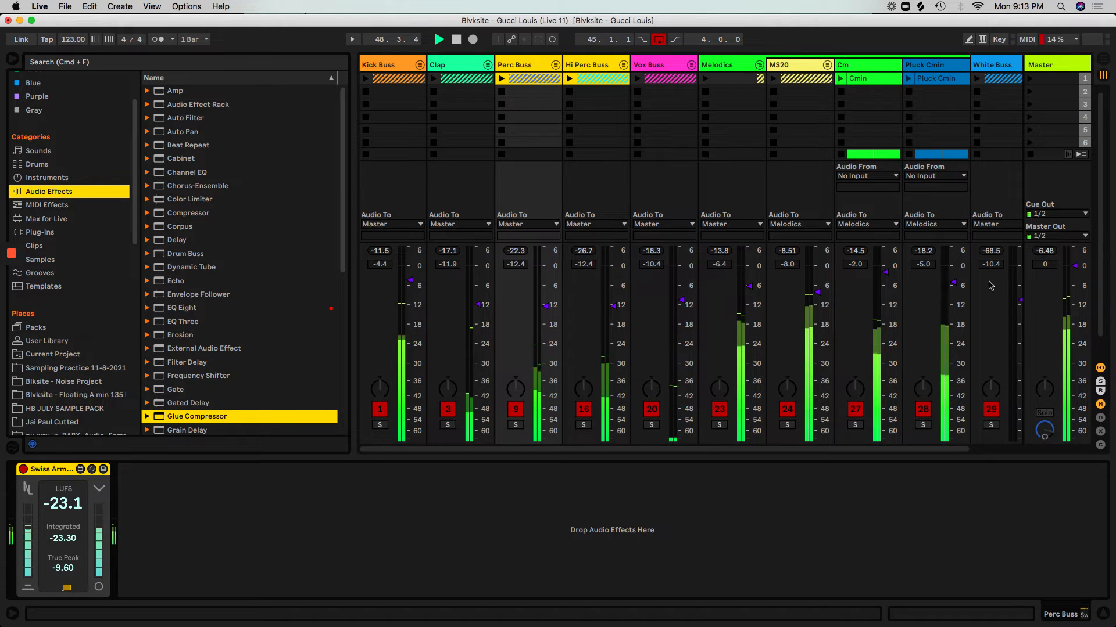
In the Arrangement View, extend the loop to 160 bars from 1.1.1 and fit the whole arrangement in view
{"action": "key", "text": "Tab"}
{"action": "double_click", "coordinate": [563, 75]}
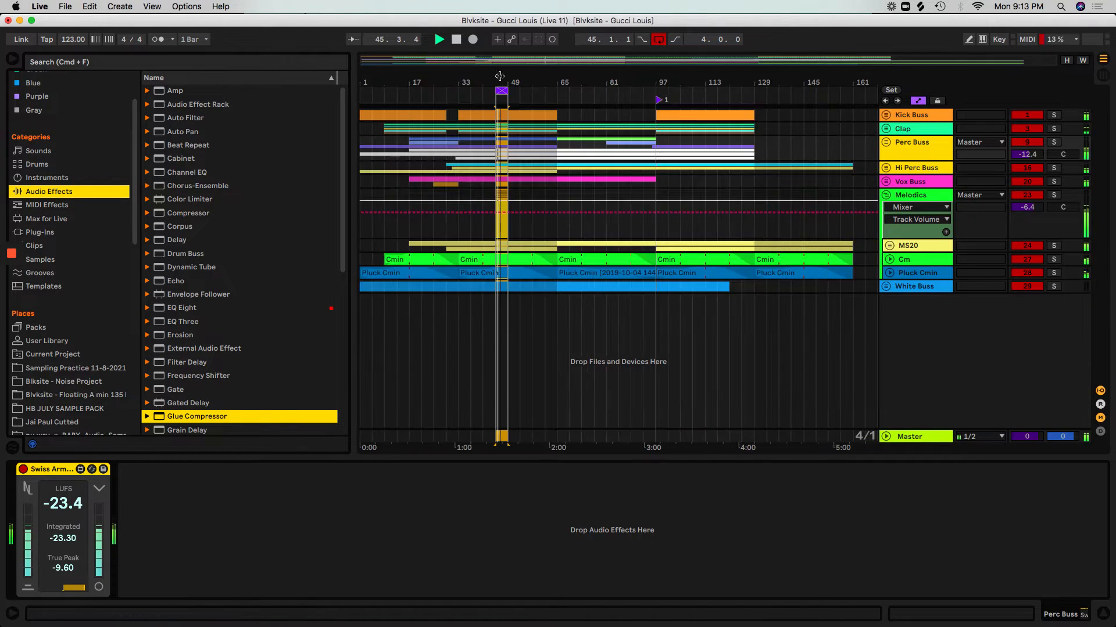
{"action": "key", "text": "space"}
{"action": "left_click_drag", "start_coordinate": [497, 91], "coordinate": [303, 54]}
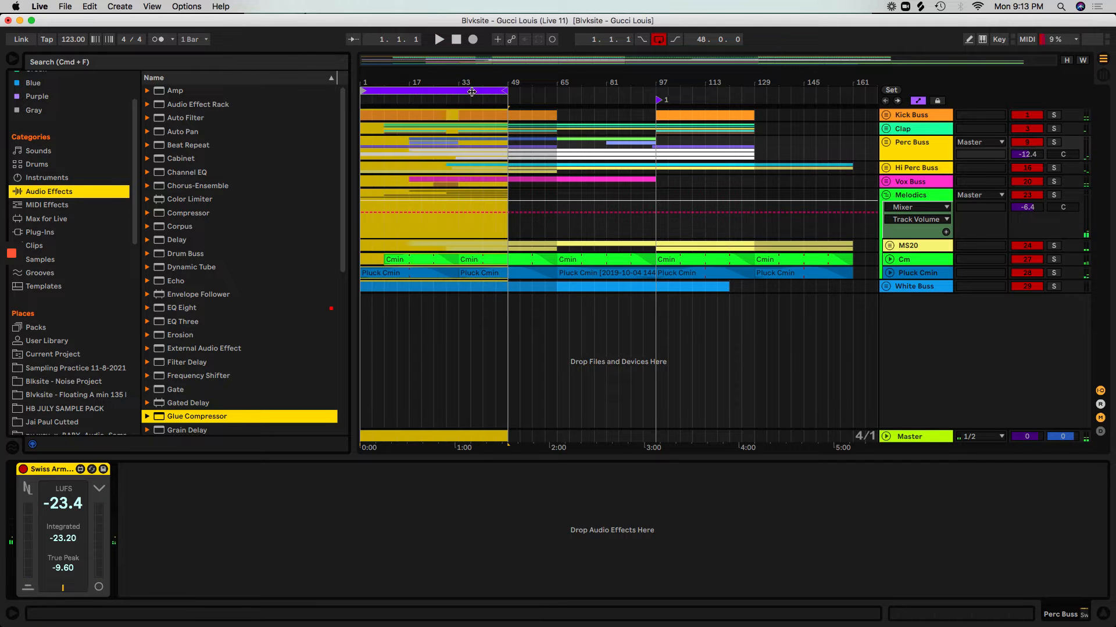
{"action": "left_click_drag", "start_coordinate": [500, 92], "coordinate": [834, 139]}
{"action": "key", "text": "h"}
{"action": "key", "text": "w"}
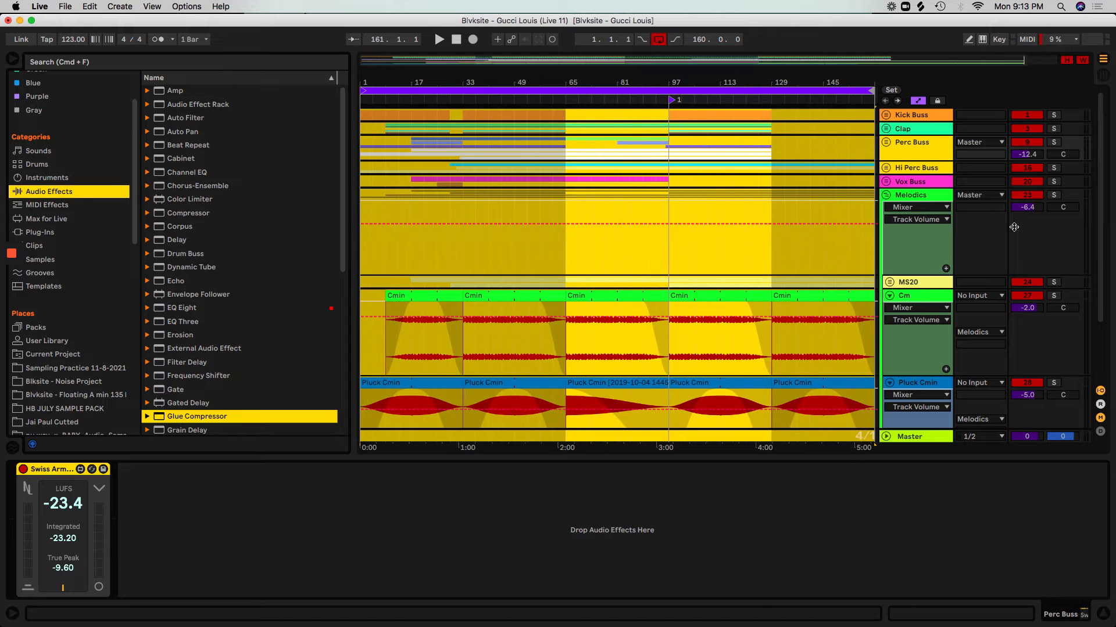
Hide the device chain, collapse the Cm and Pluck Cmin tracks, and fold the Melodics group
{"action": "double_click", "coordinate": [729, 459]}
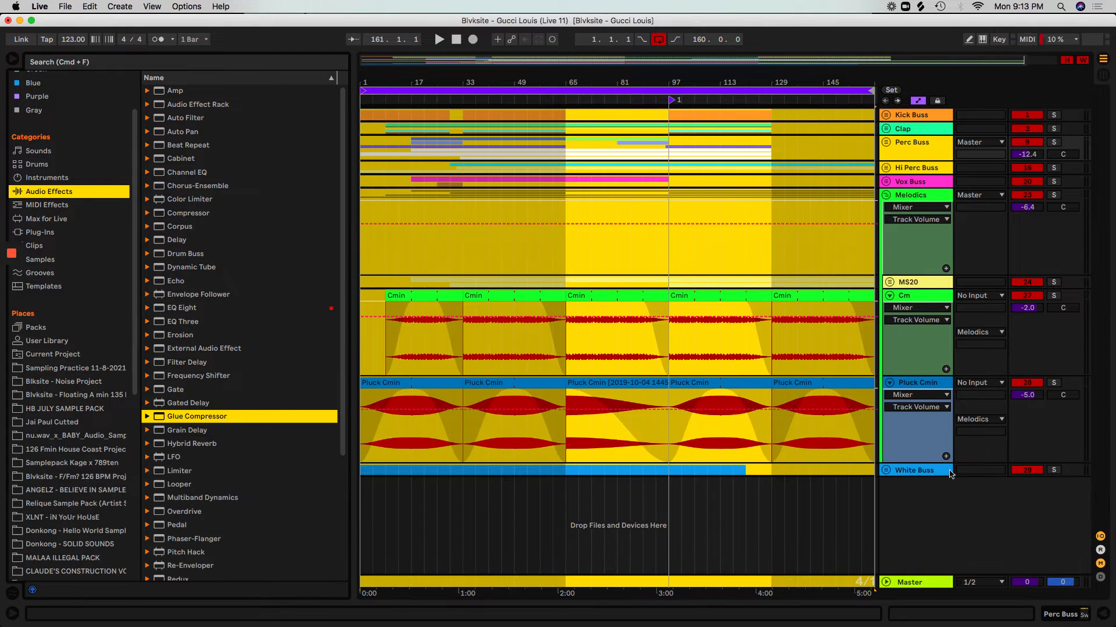
{"action": "left_click", "coordinate": [889, 383]}
{"action": "left_click", "coordinate": [889, 296]}
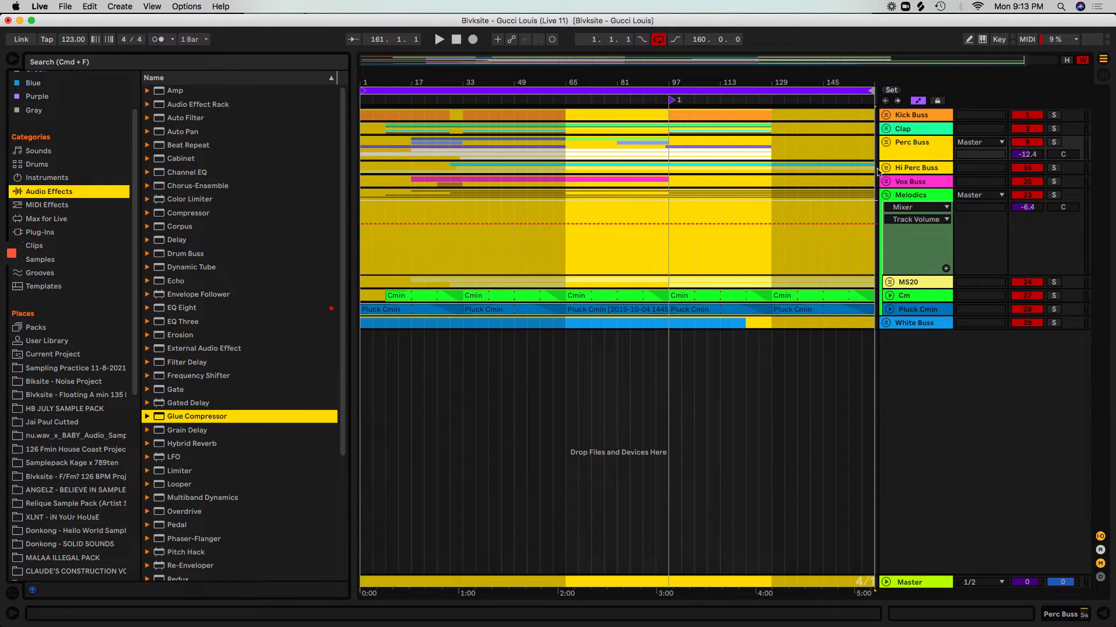
{"action": "left_click", "coordinate": [886, 195]}
{"action": "key", "text": "space"}
{"action": "left_click", "coordinate": [824, 286]}
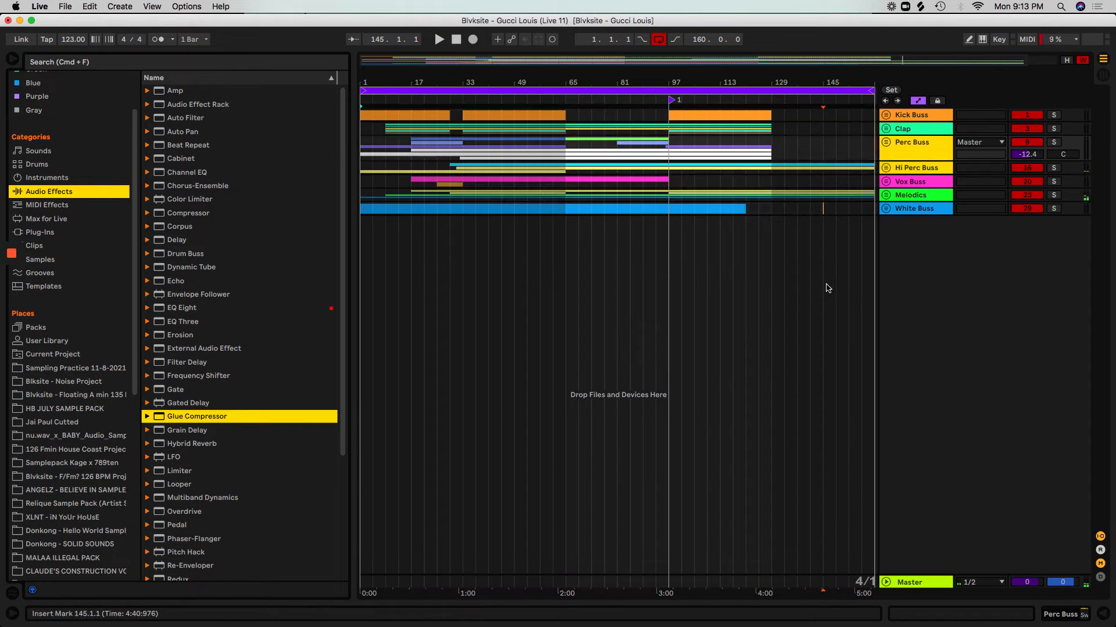
{"action": "left_click", "coordinate": [901, 119]}
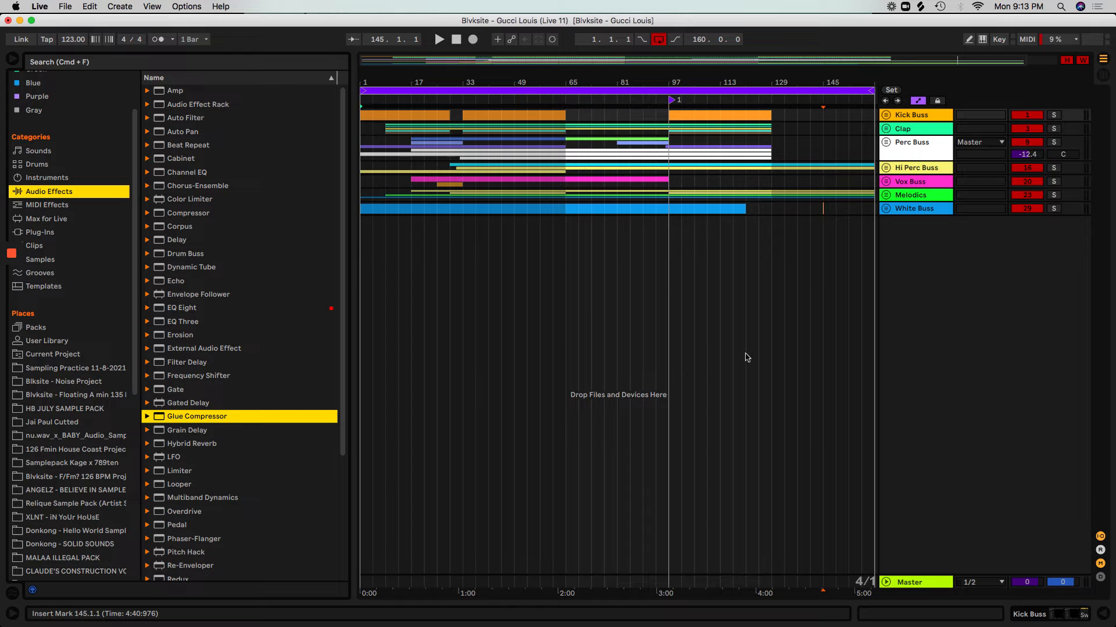
{"action": "left_click", "coordinate": [11, 60]}
{"action": "left_click", "coordinate": [293, 335]}
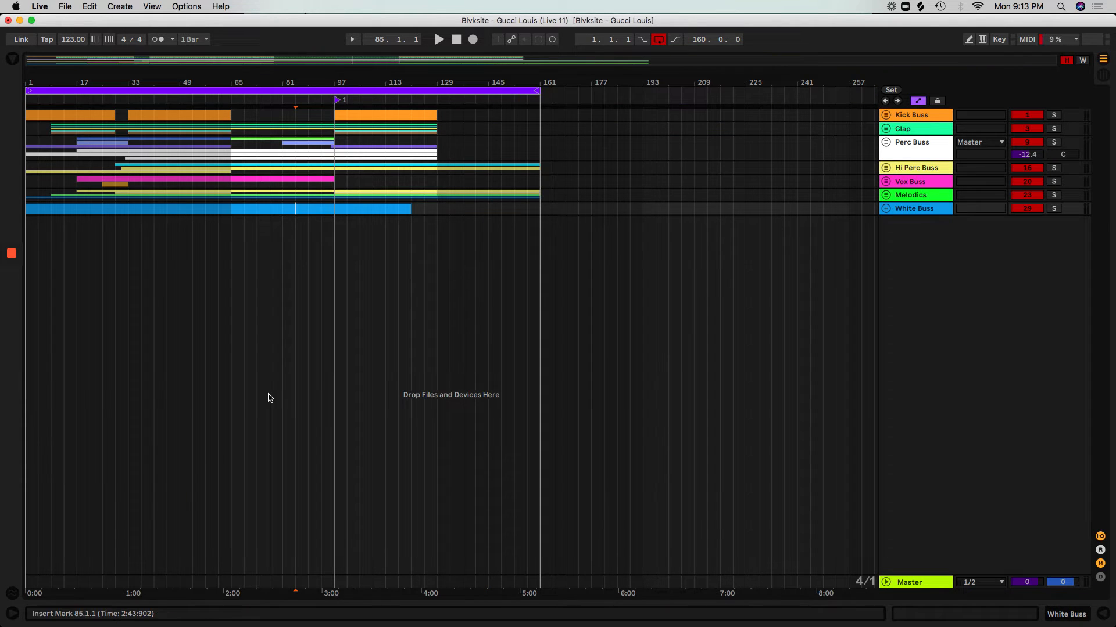
{"action": "left_click", "coordinate": [28, 247]}
{"action": "double_click", "coordinate": [898, 584]}
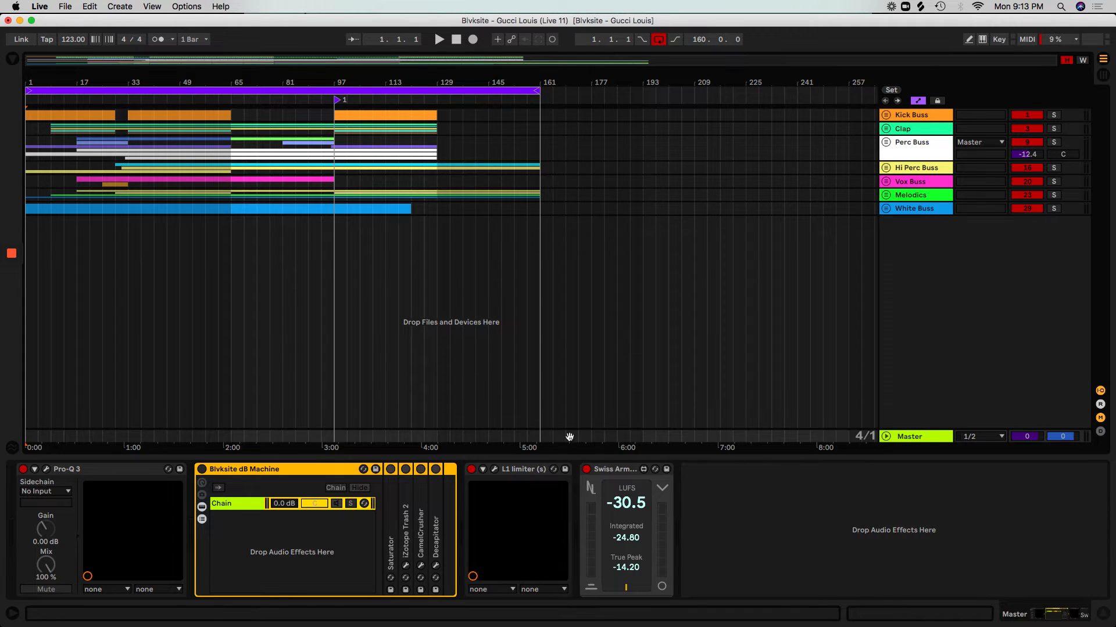
{"action": "key", "text": "space"}
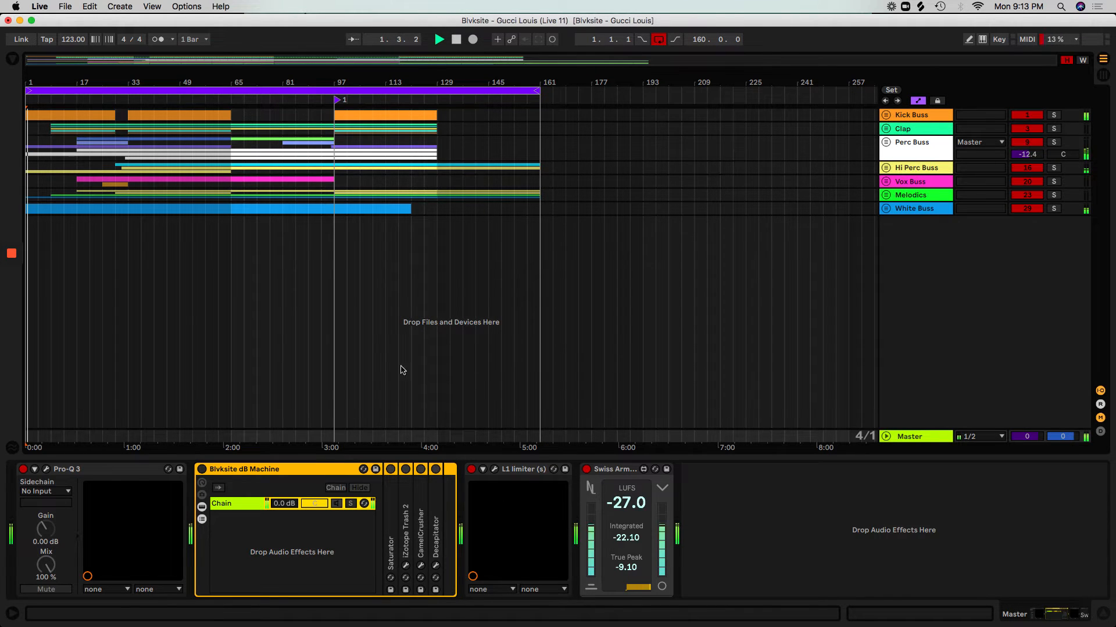
Set the playback position to bar 33, turn on the Master's Blvksite dB Machine rack and play from there
{"action": "left_click", "coordinate": [122, 119]}
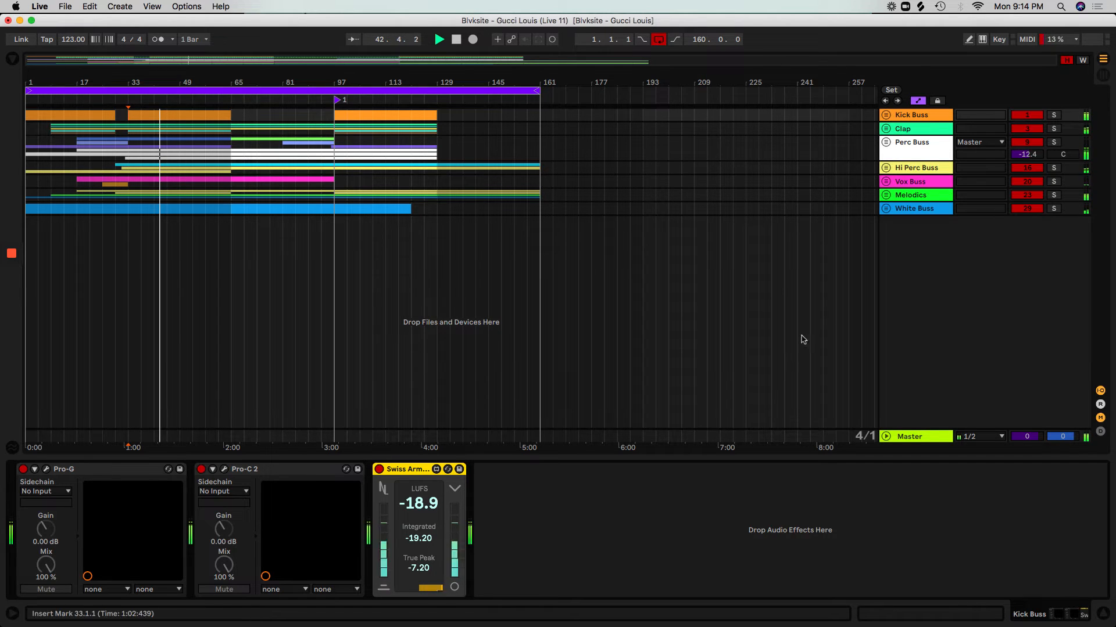
{"action": "left_click", "coordinate": [928, 440]}
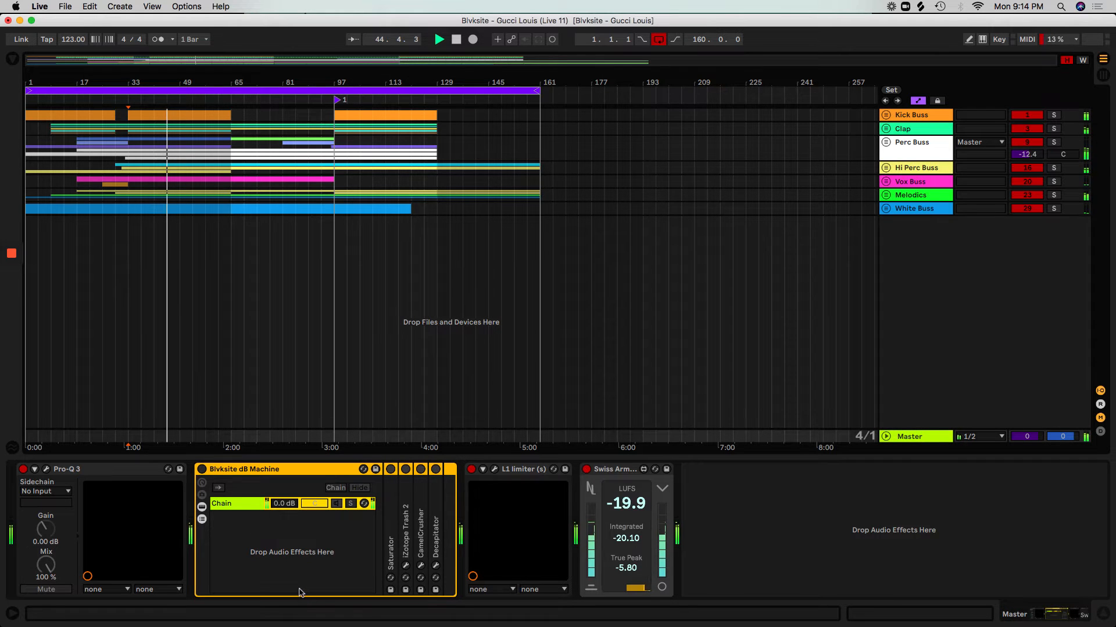
{"action": "key", "text": "space"}
{"action": "left_click", "coordinate": [202, 470]}
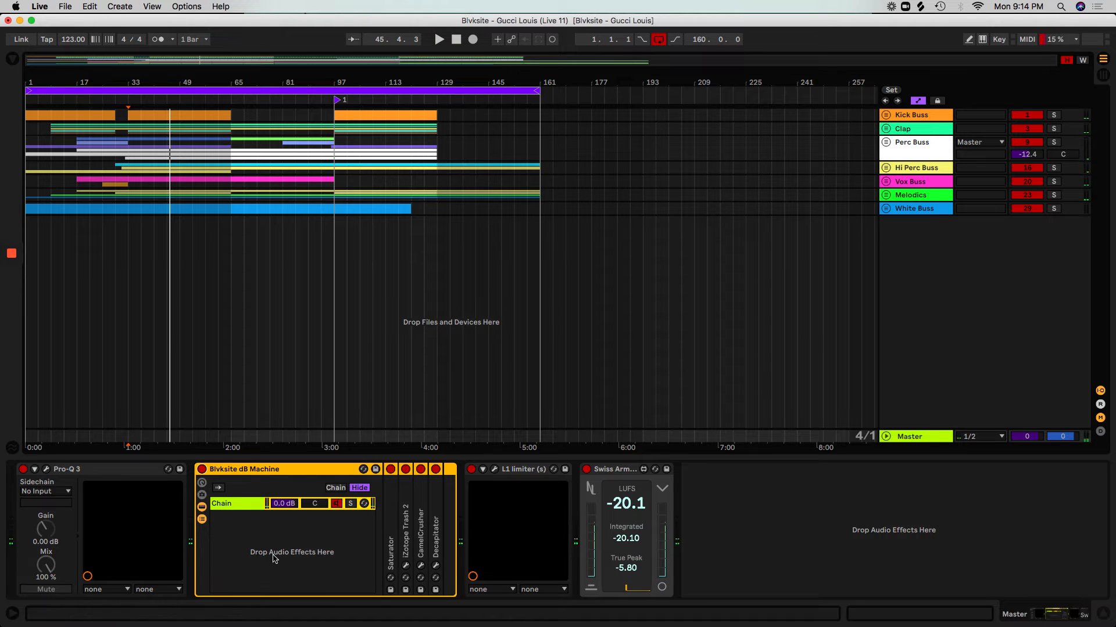
{"action": "key", "text": "space"}
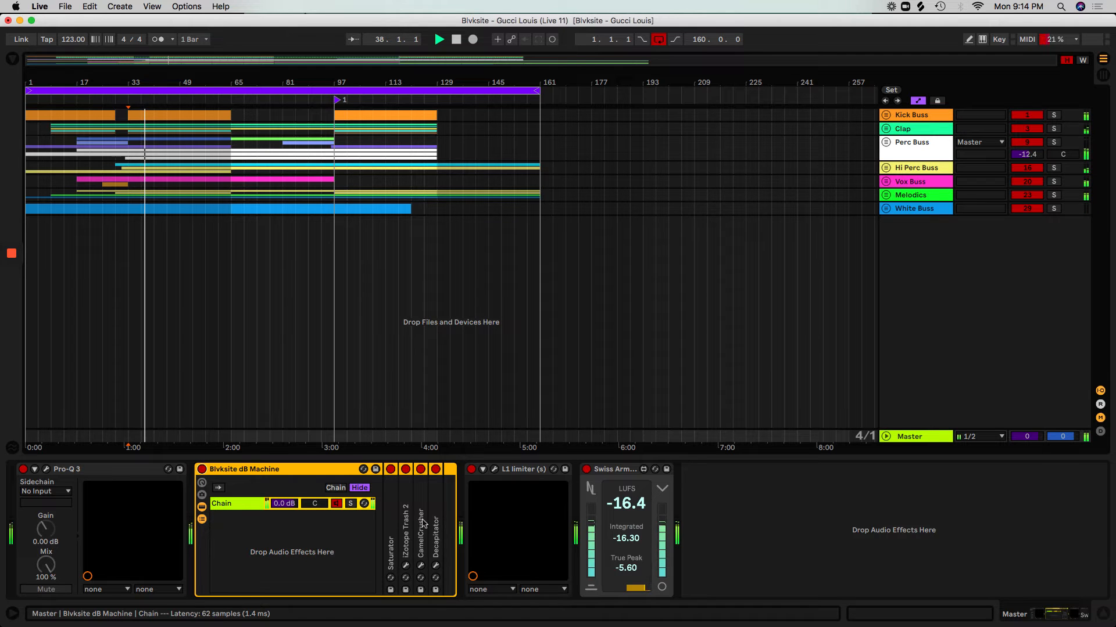
Unfold the Saturator, iZotope Trash 2, CamelCrusher and Decapitator devices inside the Blvksite dB Machine rack
{"action": "double_click", "coordinate": [392, 503]}
{"action": "double_click", "coordinate": [649, 514]}
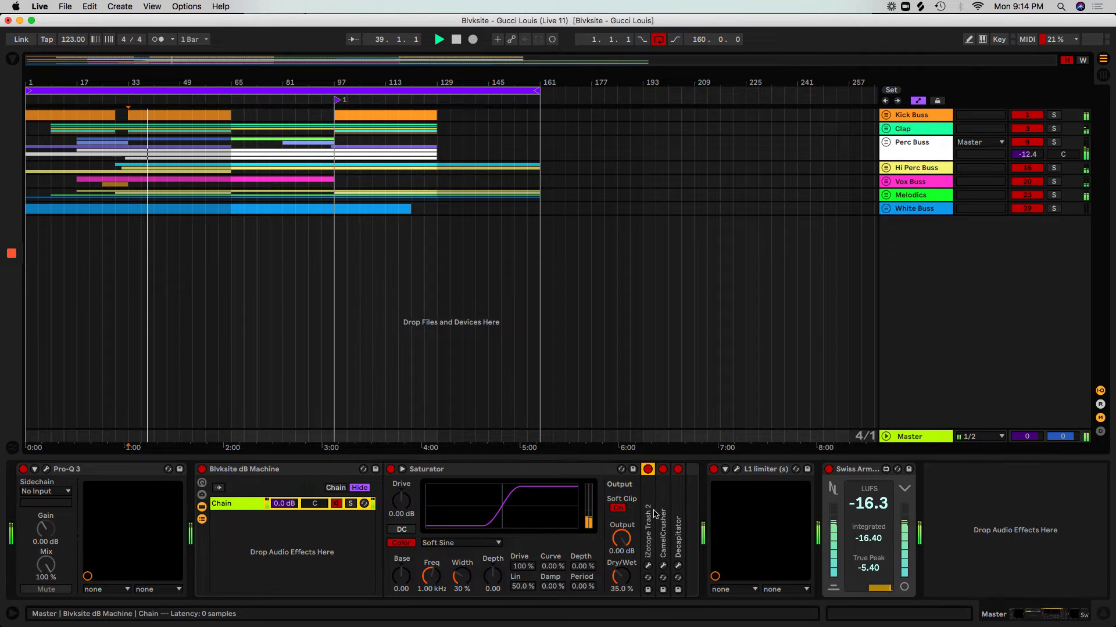
{"action": "double_click", "coordinate": [819, 529]}
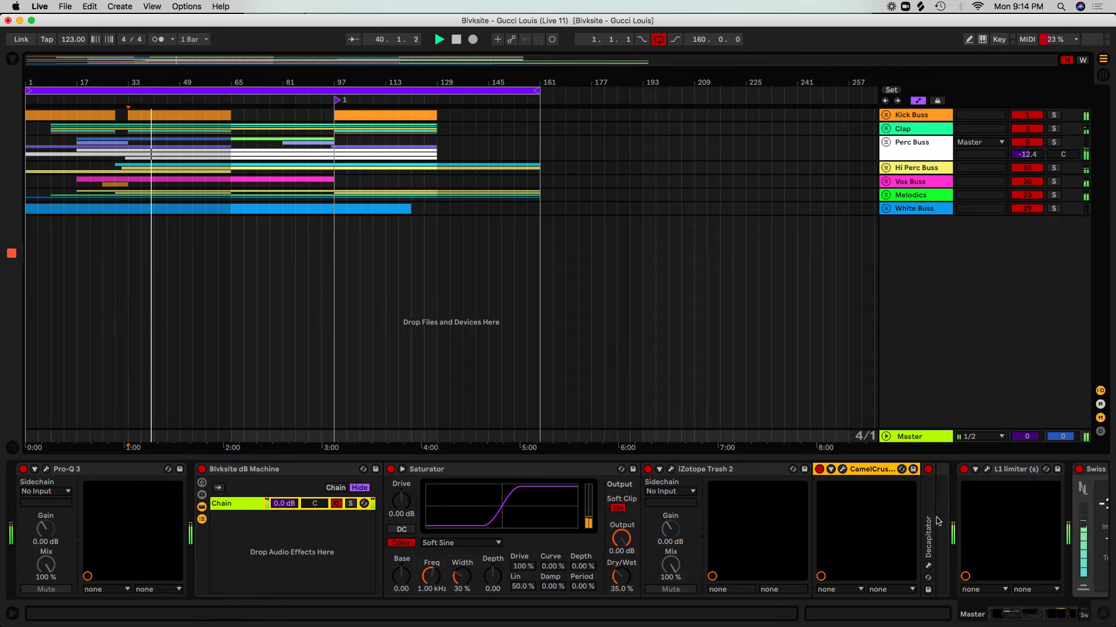
{"action": "double_click", "coordinate": [933, 520]}
{"action": "left_click", "coordinate": [1028, 620]}
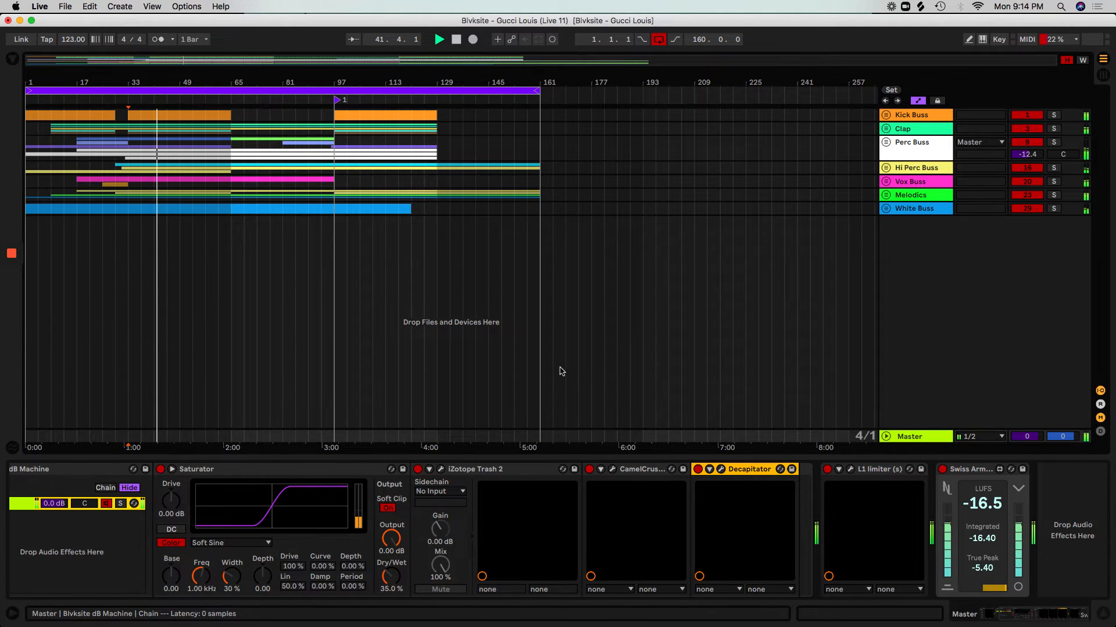
Open the iZotope Trash 2 plug-in window and move it clear of the device chain
{"action": "left_click", "coordinate": [441, 469]}
{"action": "left_click", "coordinate": [613, 469]}
{"action": "left_click_drag", "start_coordinate": [595, 95], "coordinate": [285, 21]}
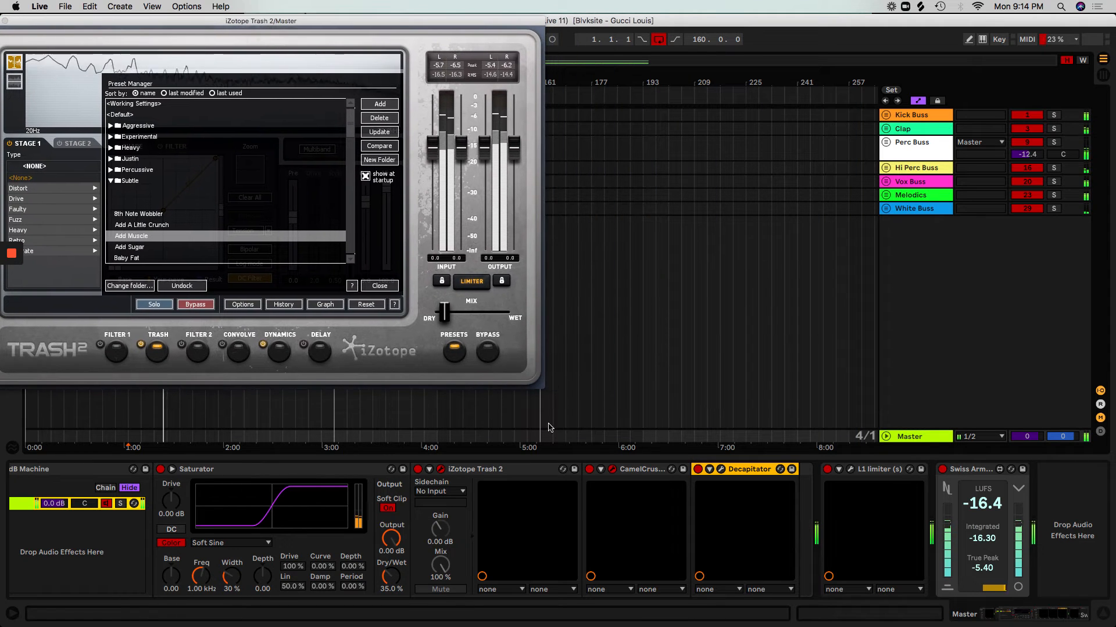
Open the CamelCrusher and Decapitator plug-in windows and arrange them beside the iZotope Trash 2 window
{"action": "double_click", "coordinate": [613, 469]}
{"action": "left_click_drag", "start_coordinate": [431, 105], "coordinate": [686, 24]}
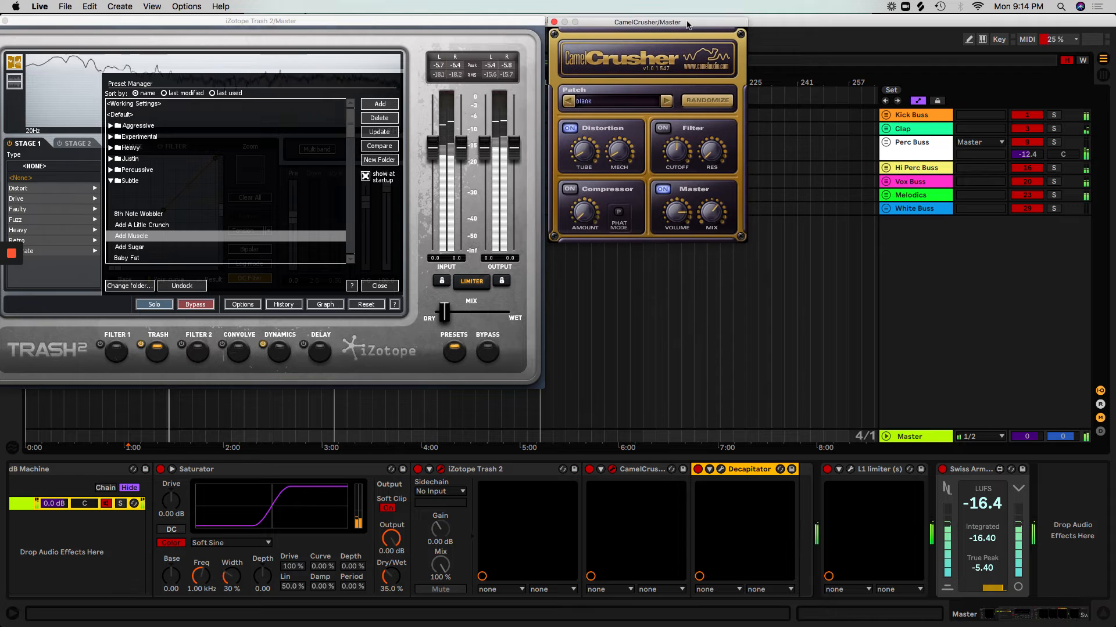
{"action": "left_click", "coordinate": [721, 469]}
{"action": "left_click_drag", "start_coordinate": [697, 35], "coordinate": [719, 263]}
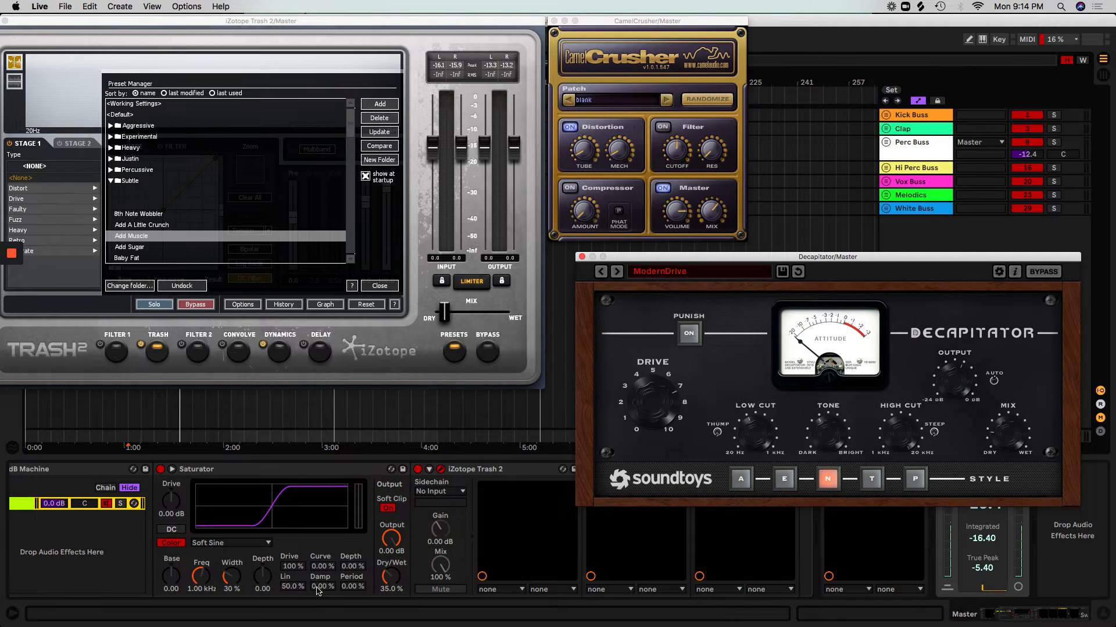
Toggle the Saturator's Color option off and back on, and view its Hi-Quality setting
{"action": "left_click", "coordinate": [176, 545]}
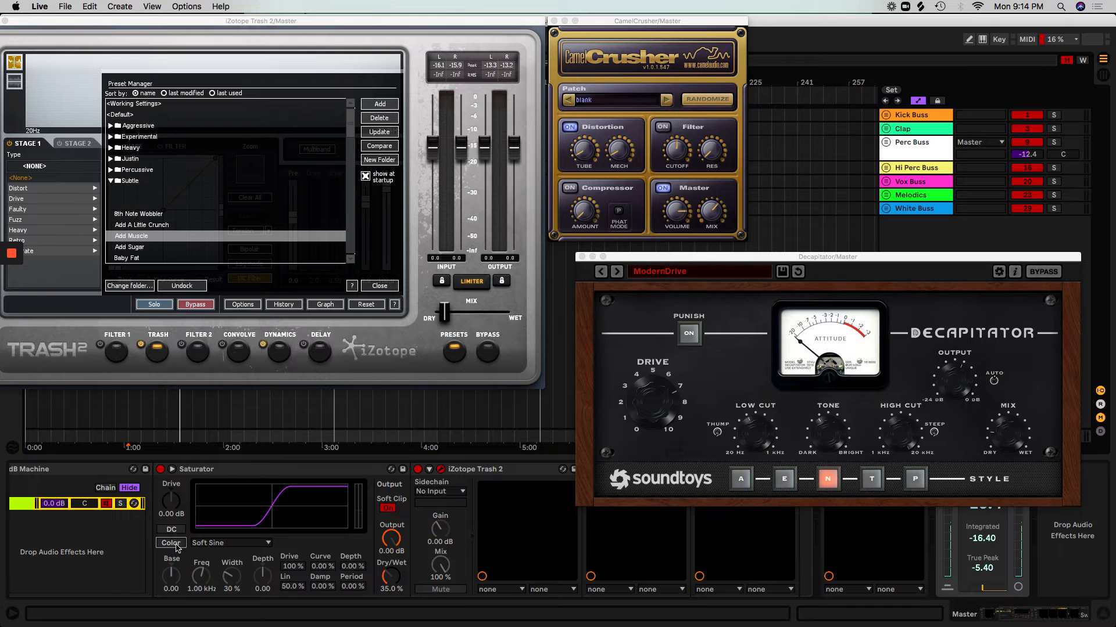
{"action": "left_click", "coordinate": [173, 544]}
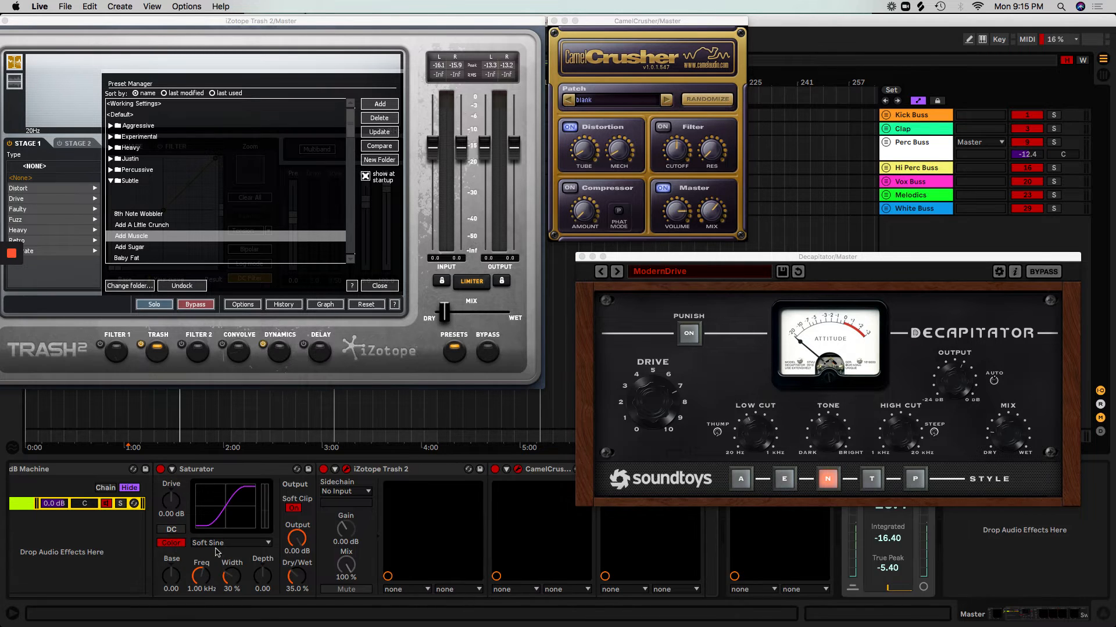
{"action": "right_click", "coordinate": [282, 477]}
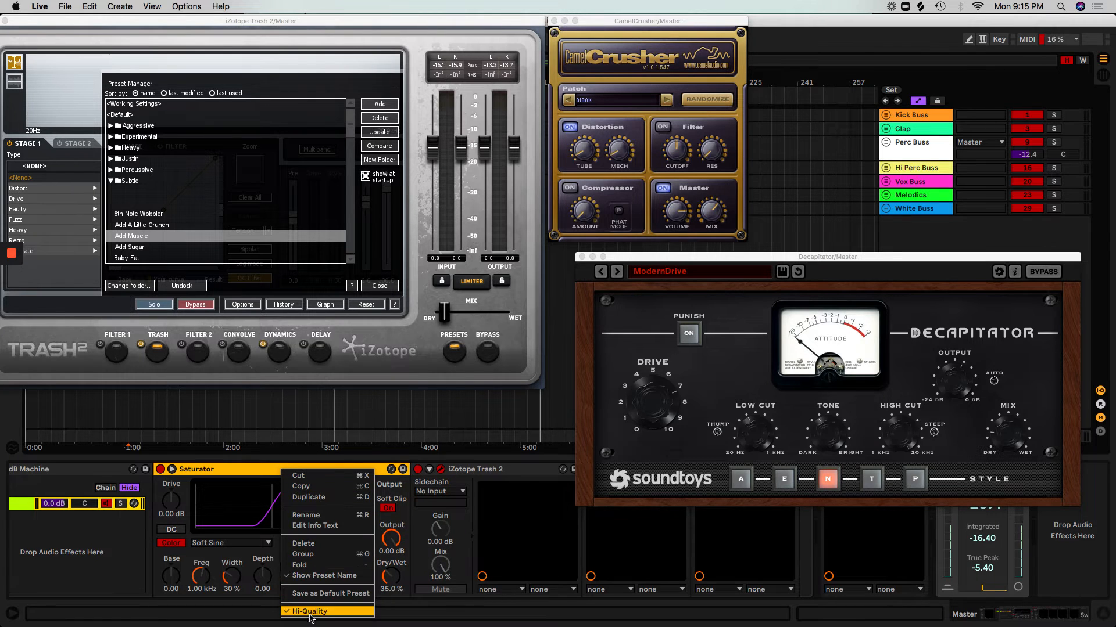
{"action": "left_click", "coordinate": [232, 603]}
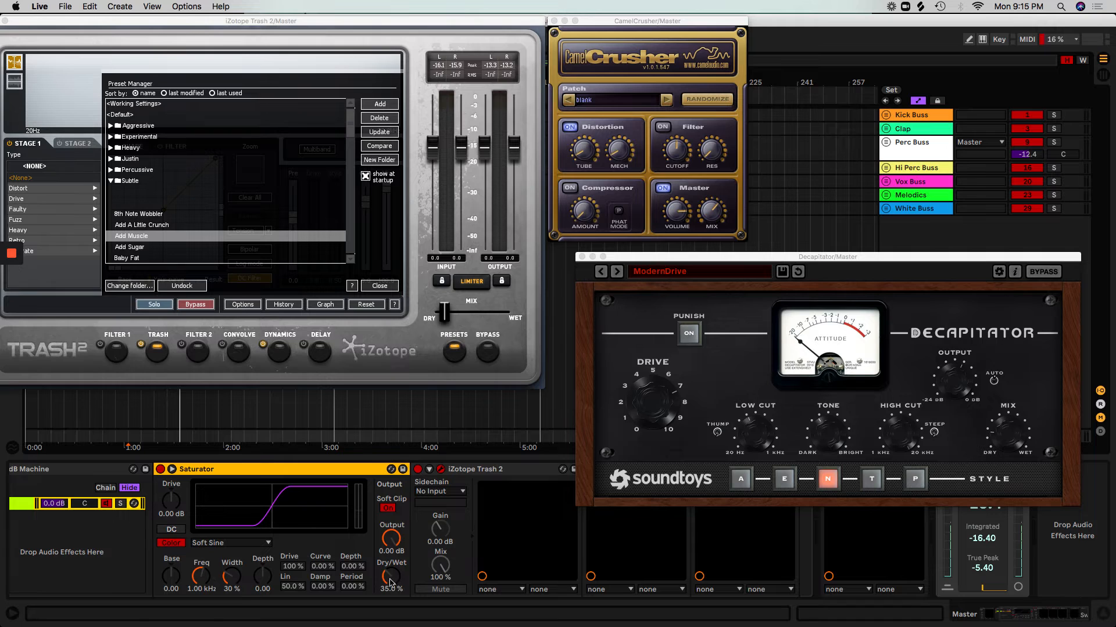
Close the iZotope Trash 2 Preset Manager and reposition the Trash 2 and Decapitator windows to uncover the device chain
{"action": "left_click", "coordinate": [476, 470]}
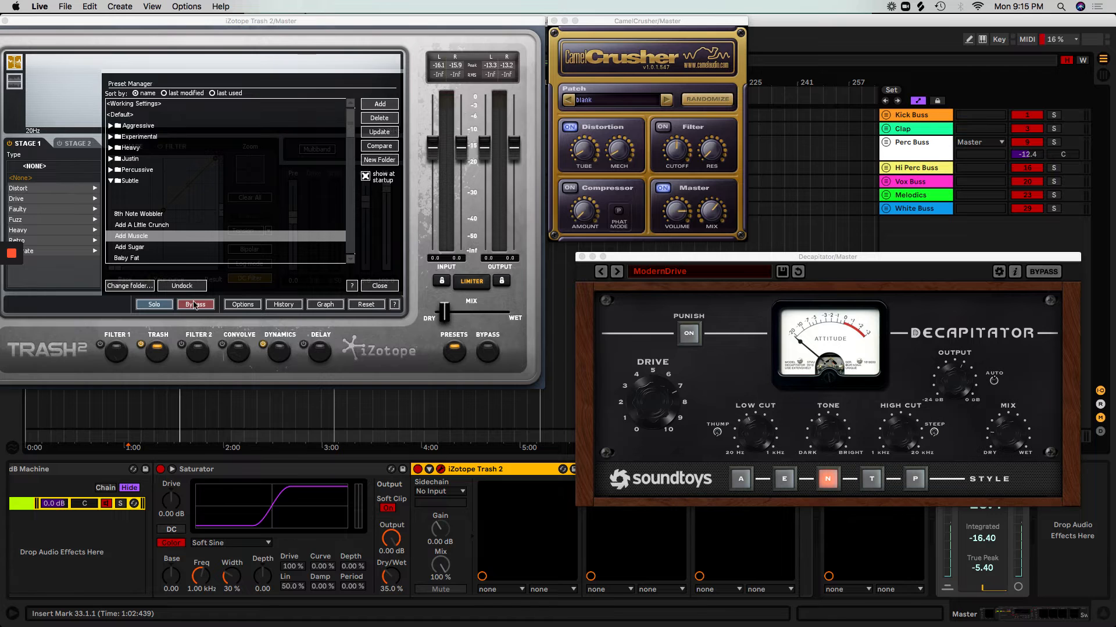
{"action": "left_click", "coordinate": [379, 287]}
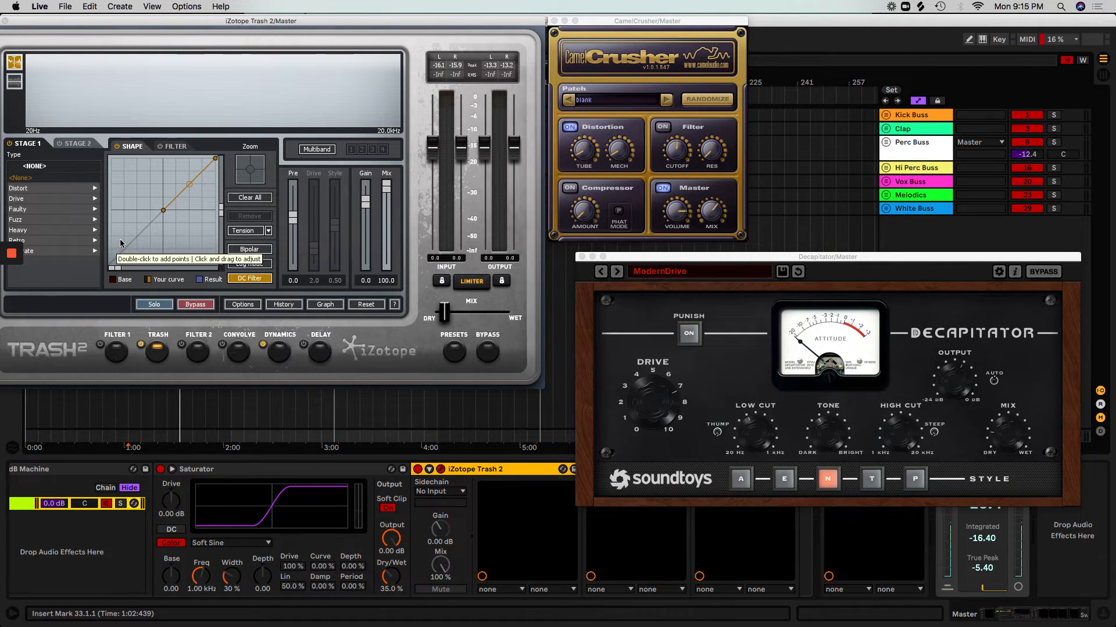
{"action": "left_click_drag", "start_coordinate": [307, 22], "coordinate": [362, 31]}
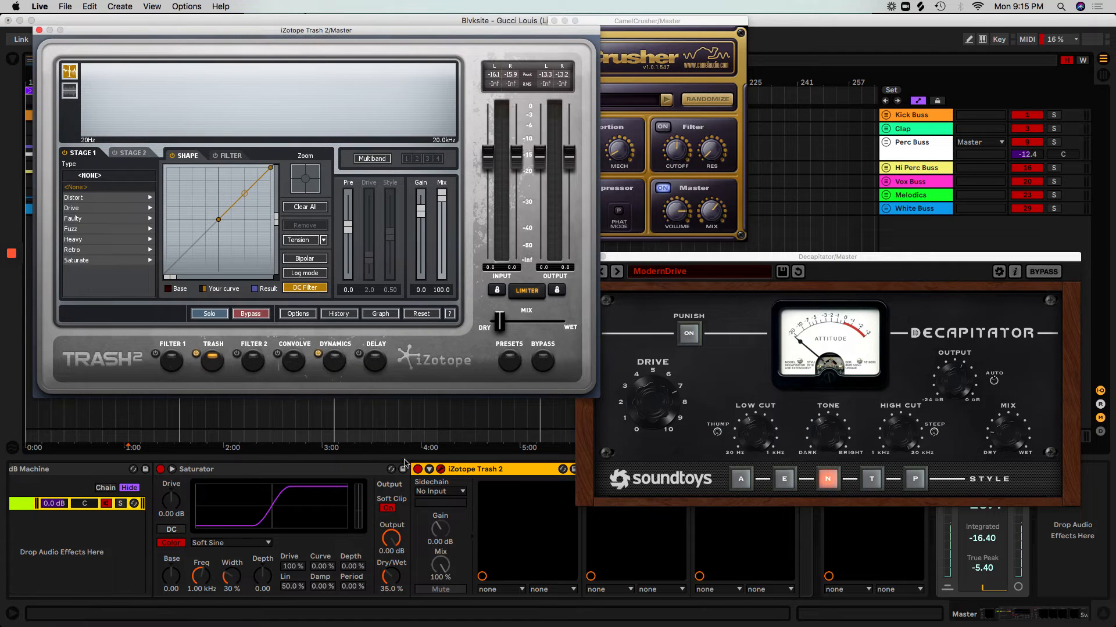
{"action": "left_click_drag", "start_coordinate": [629, 257], "coordinate": [694, 198]}
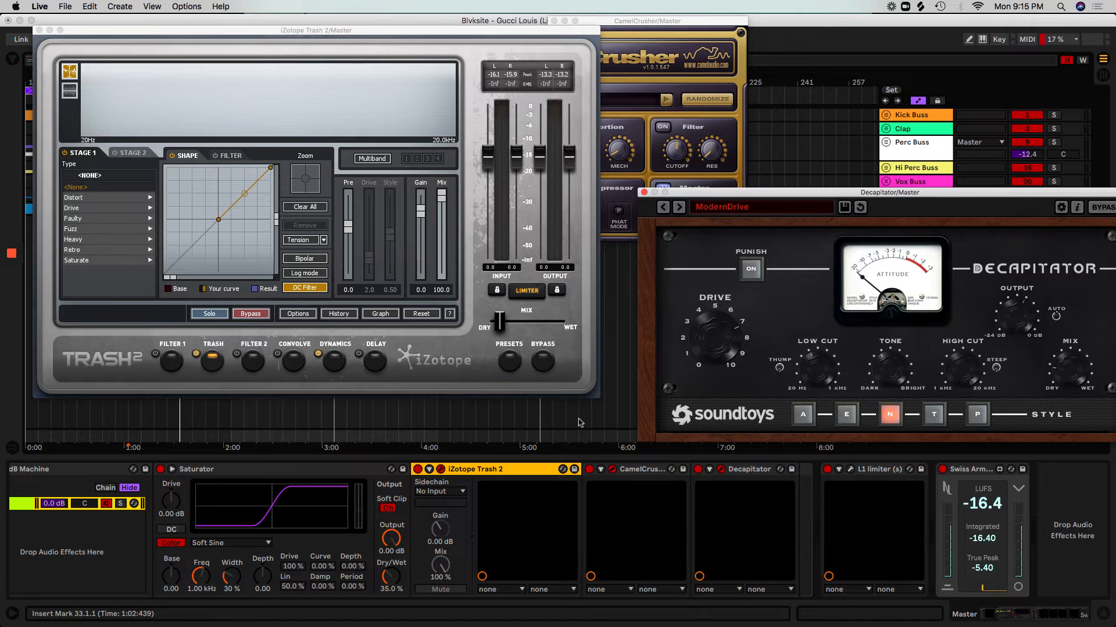
Turn off CamelCrusher and Decapitator, and compare the playback with iZotope Trash 2 on and off, leaving it off
{"action": "left_click", "coordinate": [589, 469]}
{"action": "left_click", "coordinate": [697, 469]}
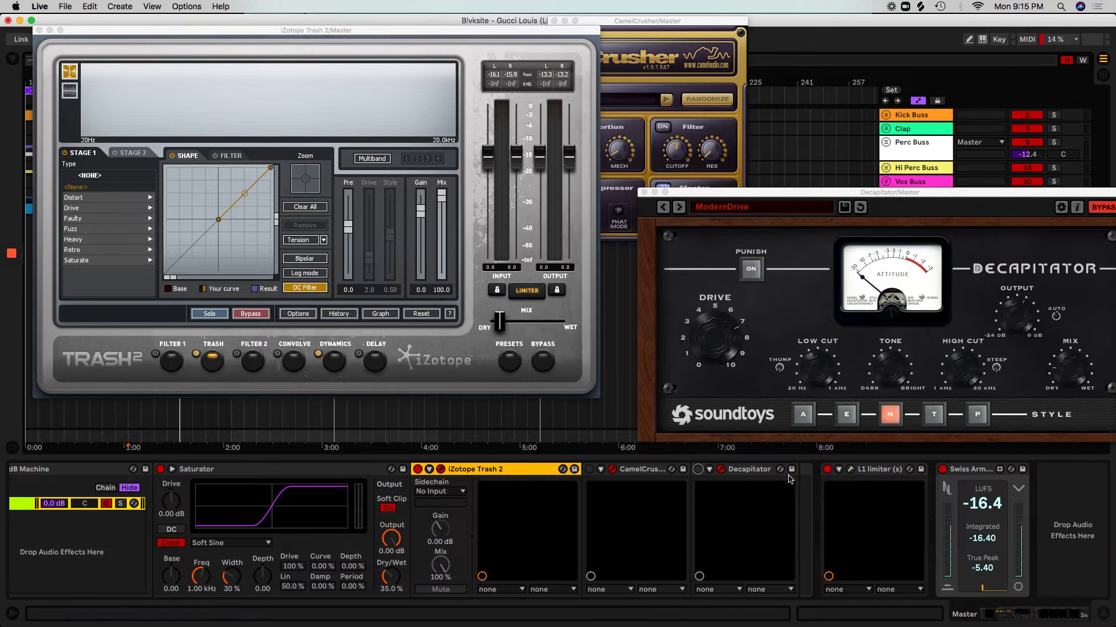
{"action": "key", "text": "space"}
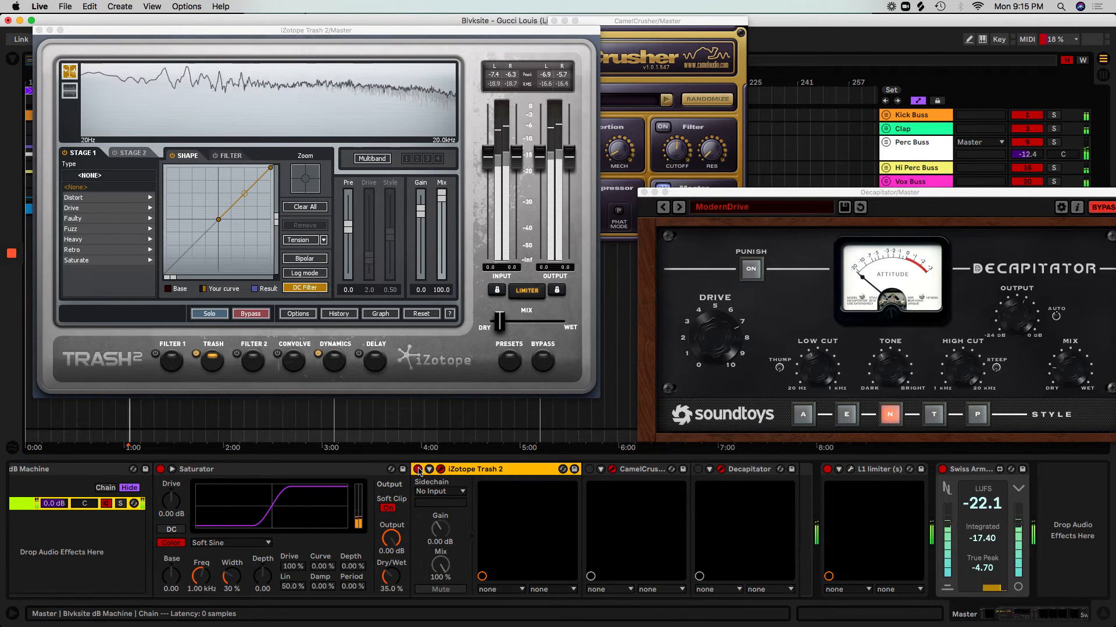
{"action": "left_click", "coordinate": [418, 469]}
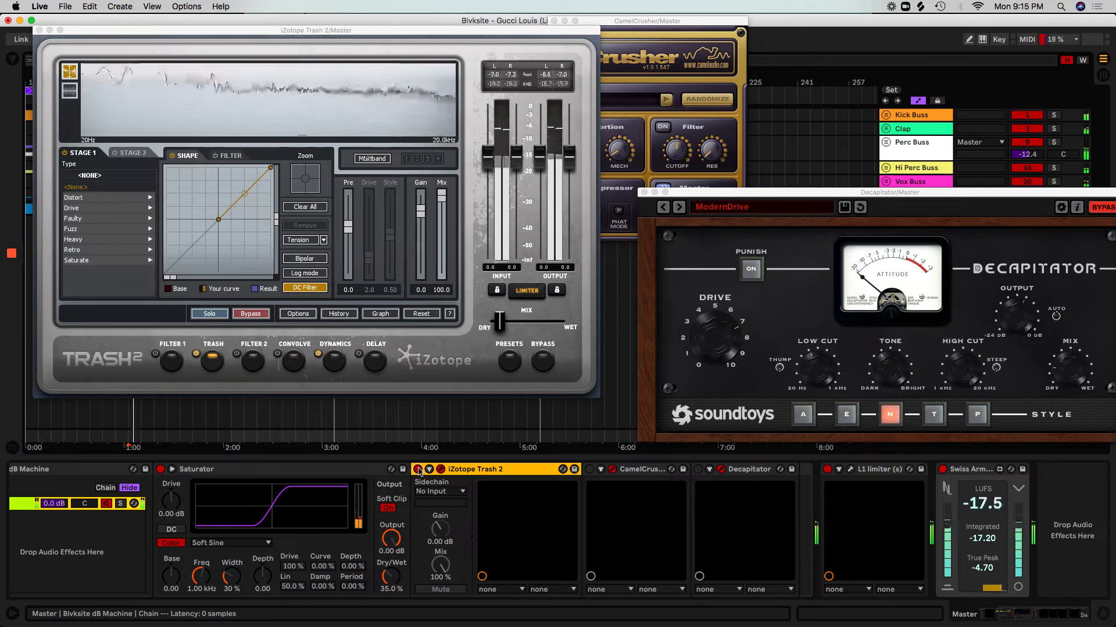
{"action": "left_click", "coordinate": [418, 469]}
{"action": "left_click", "coordinate": [418, 470]}
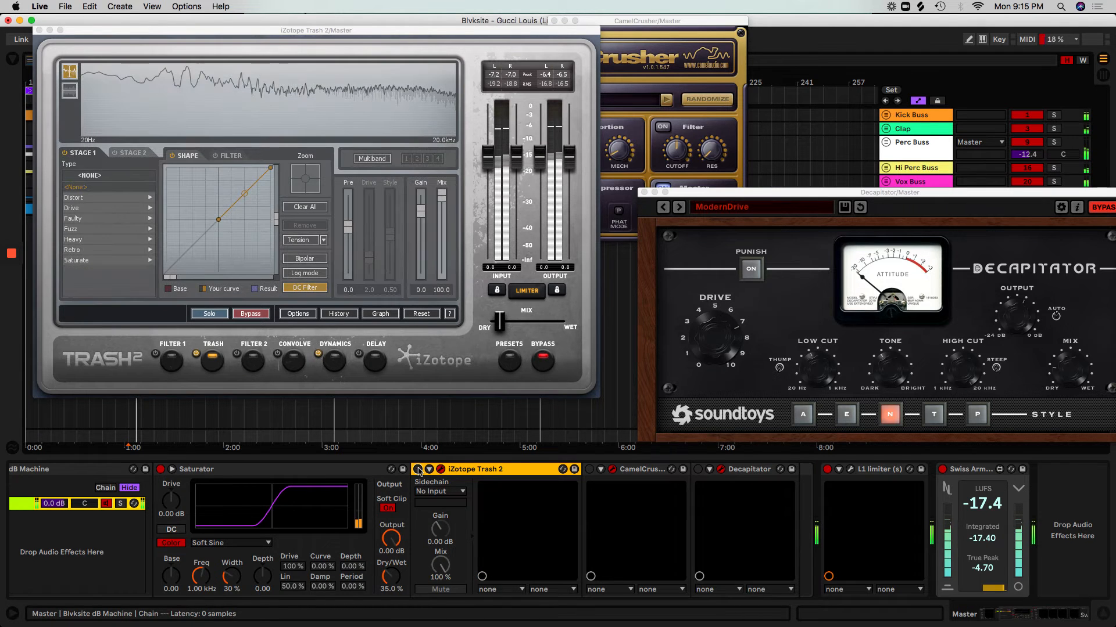
Compare the playback with the Saturator off and on, leaving it on
{"action": "left_click", "coordinate": [161, 470]}
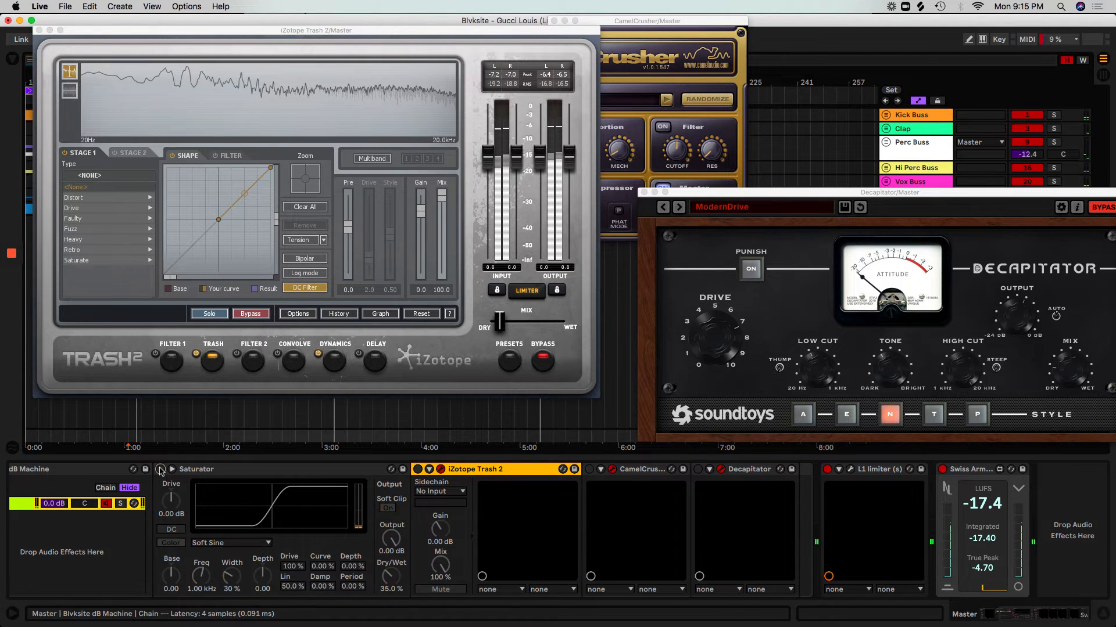
{"action": "key", "text": "space"}
{"action": "left_click", "coordinate": [161, 470]}
{"action": "left_click", "coordinate": [161, 470]}
{"action": "left_click", "coordinate": [161, 470]}
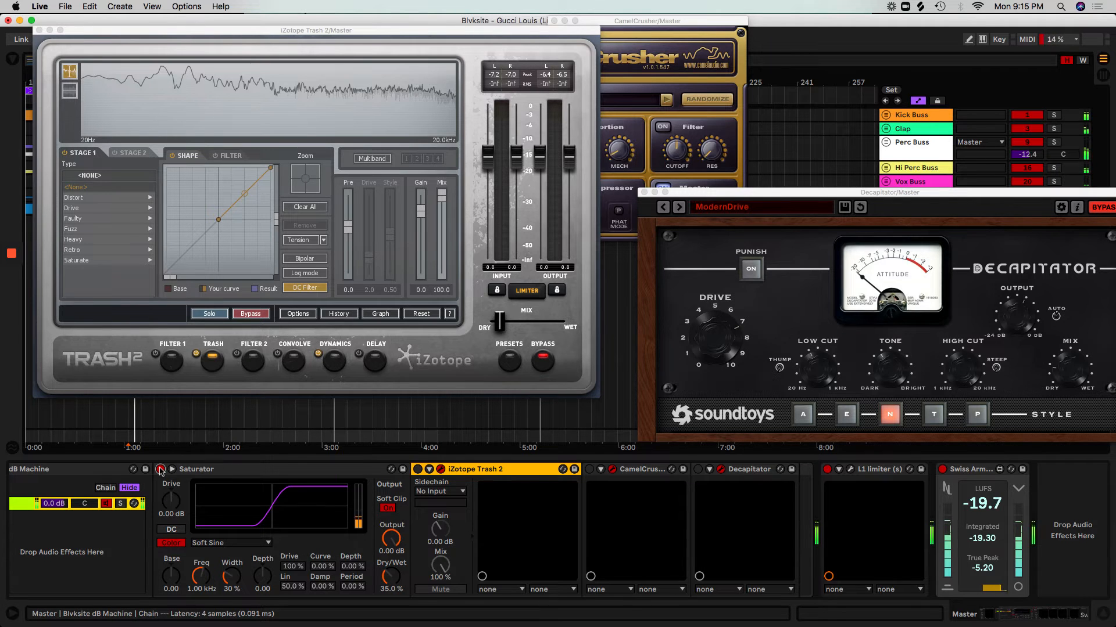
{"action": "left_click", "coordinate": [161, 470]}
{"action": "left_click", "coordinate": [161, 470]}
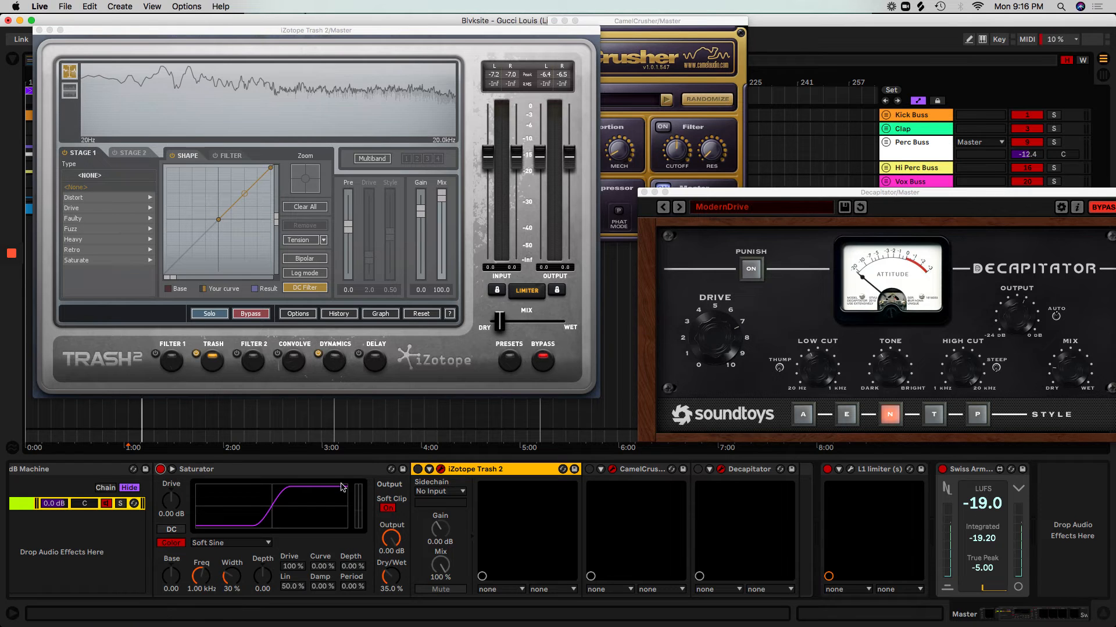
Turn iZotope Trash 2 back on and compare the playback with it off and on
{"action": "left_click", "coordinate": [418, 469]}
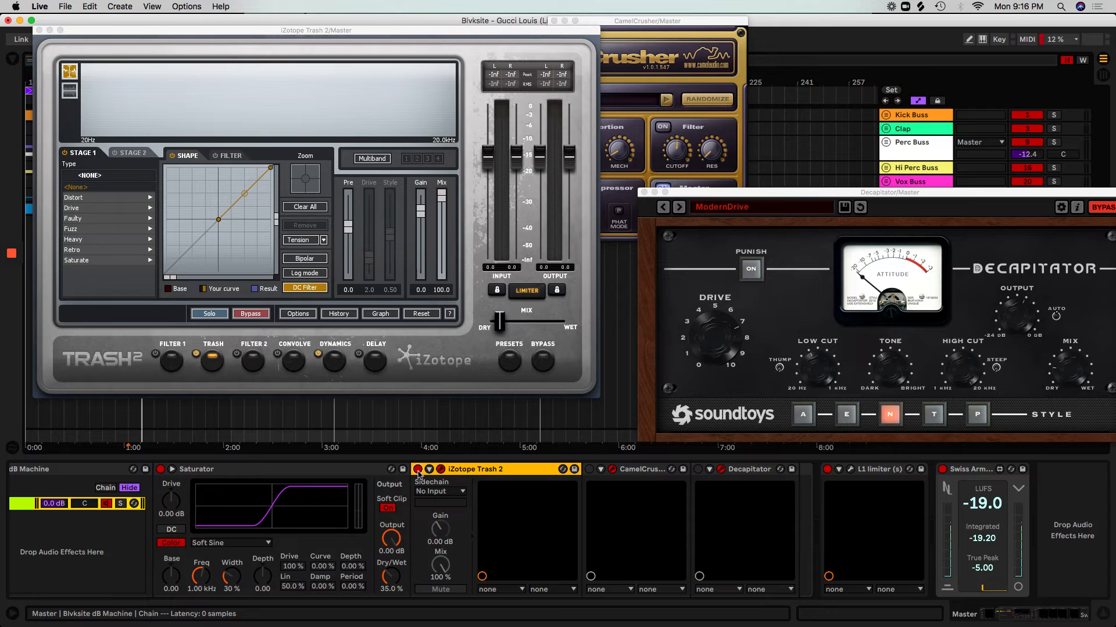
{"action": "key", "text": "space"}
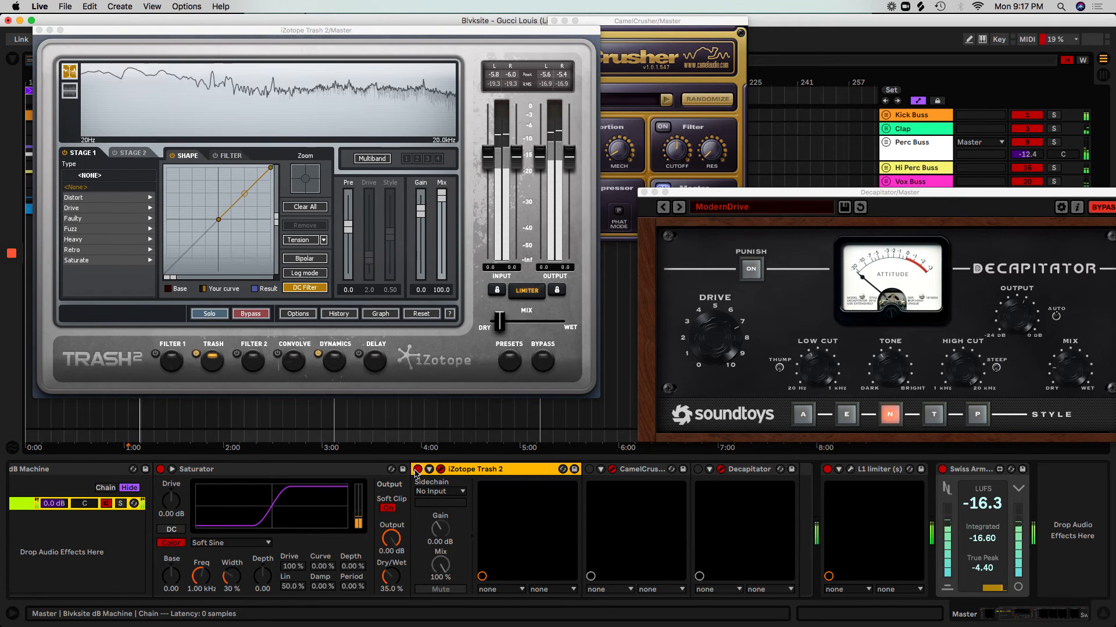
{"action": "left_click", "coordinate": [417, 469]}
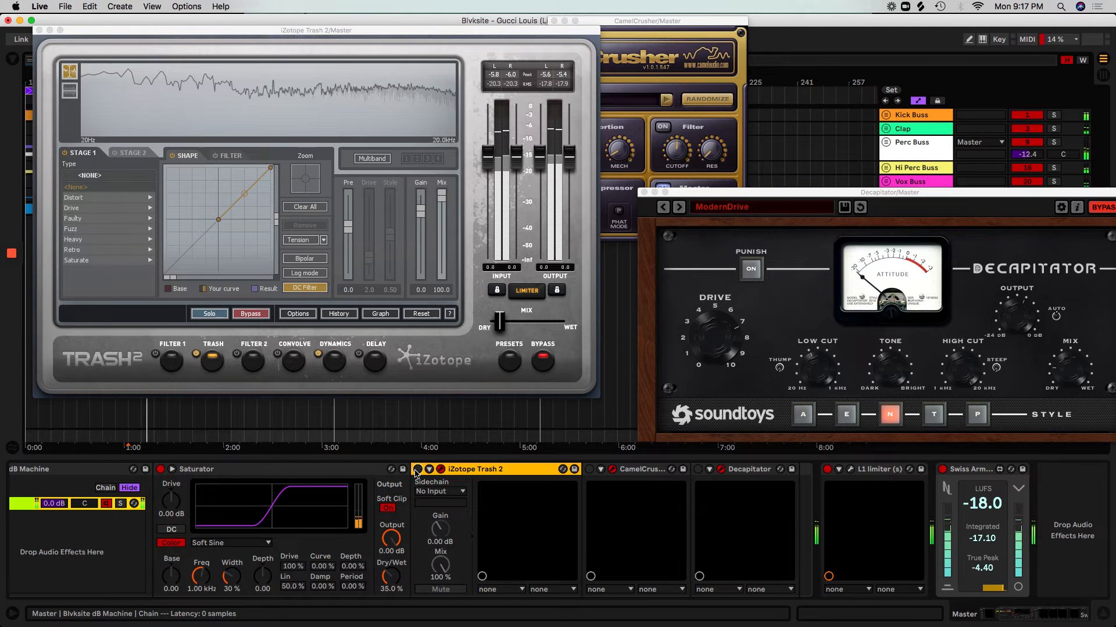
{"action": "left_click", "coordinate": [417, 469]}
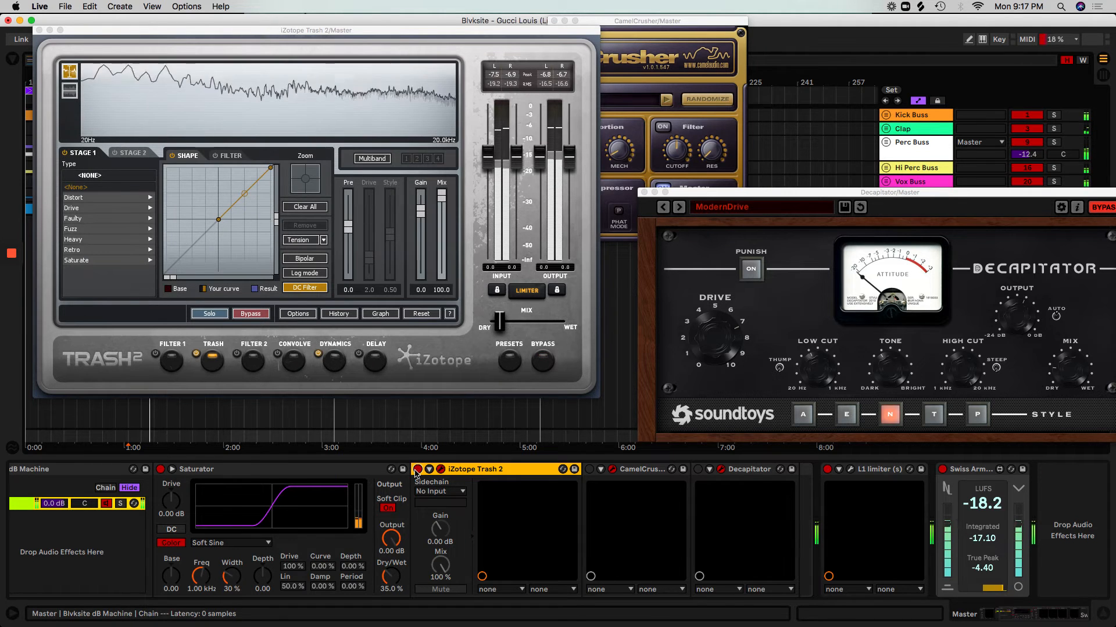
Move the CamelCrusher window into full view, compare the playback with CamelCrusher off and on, and turn Decapitator back on
{"action": "left_click_drag", "start_coordinate": [693, 17], "coordinate": [876, 21]}
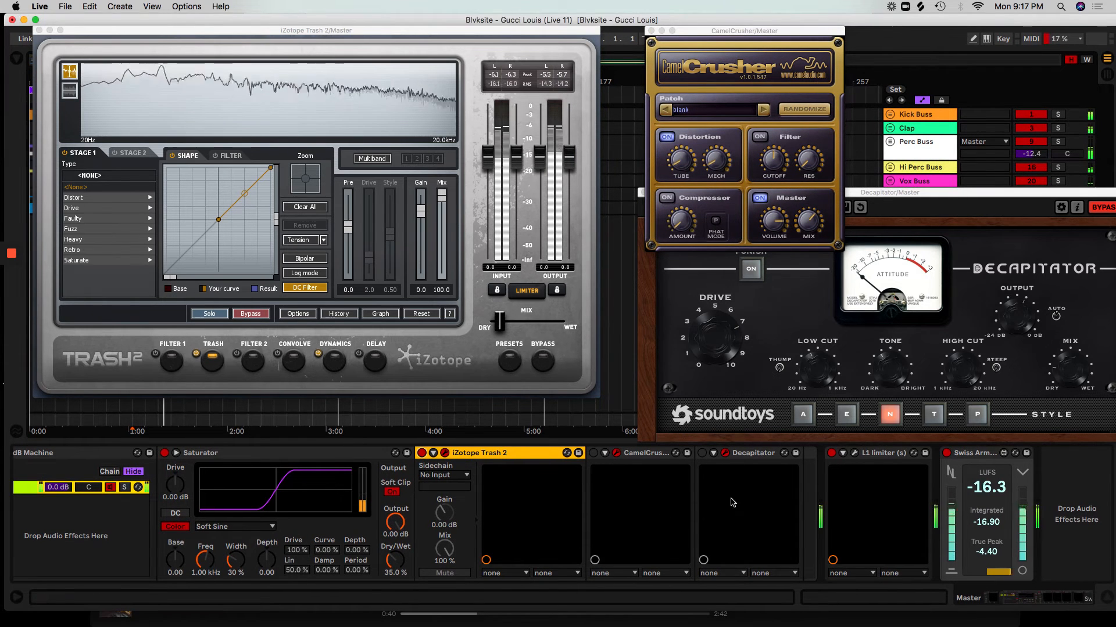
{"action": "left_click", "coordinate": [593, 453]}
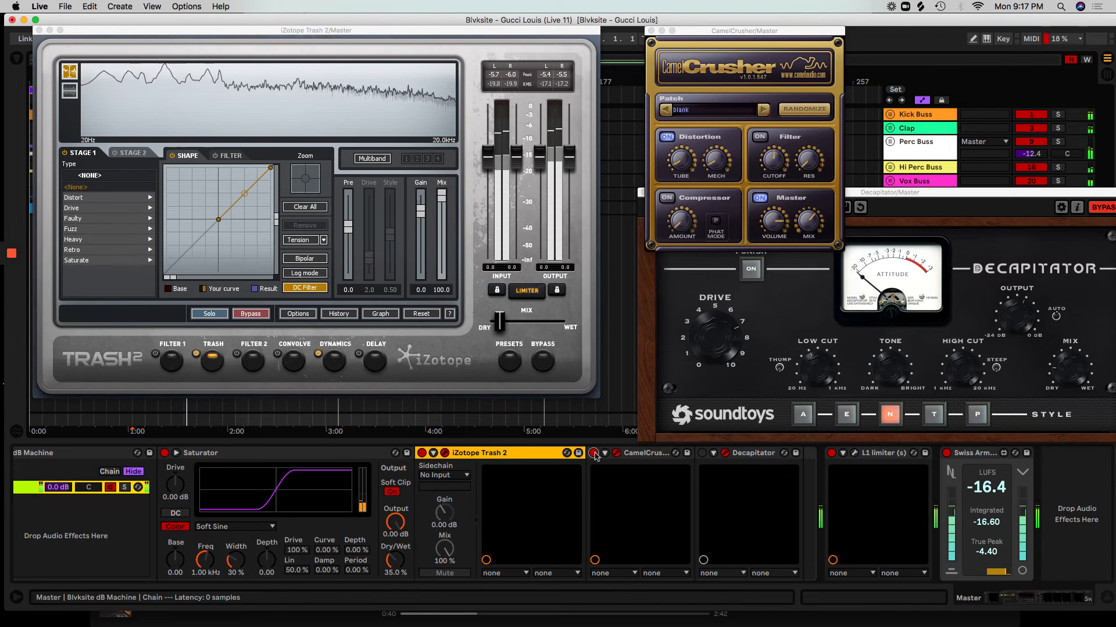
{"action": "left_click", "coordinate": [593, 453]}
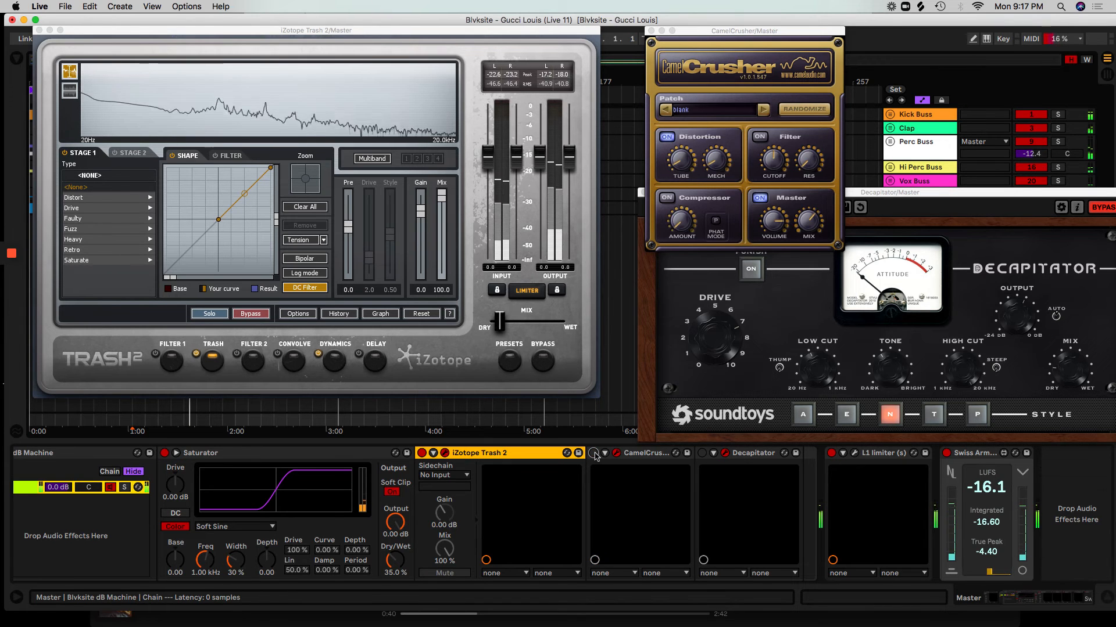
{"action": "key", "text": "space"}
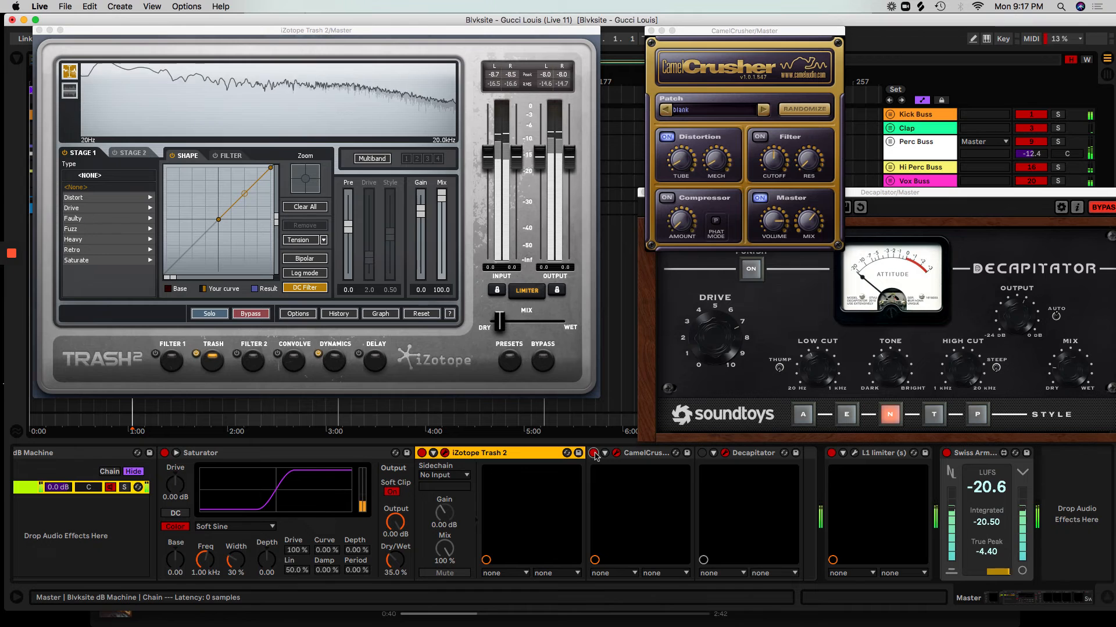
{"action": "left_click", "coordinate": [702, 453]}
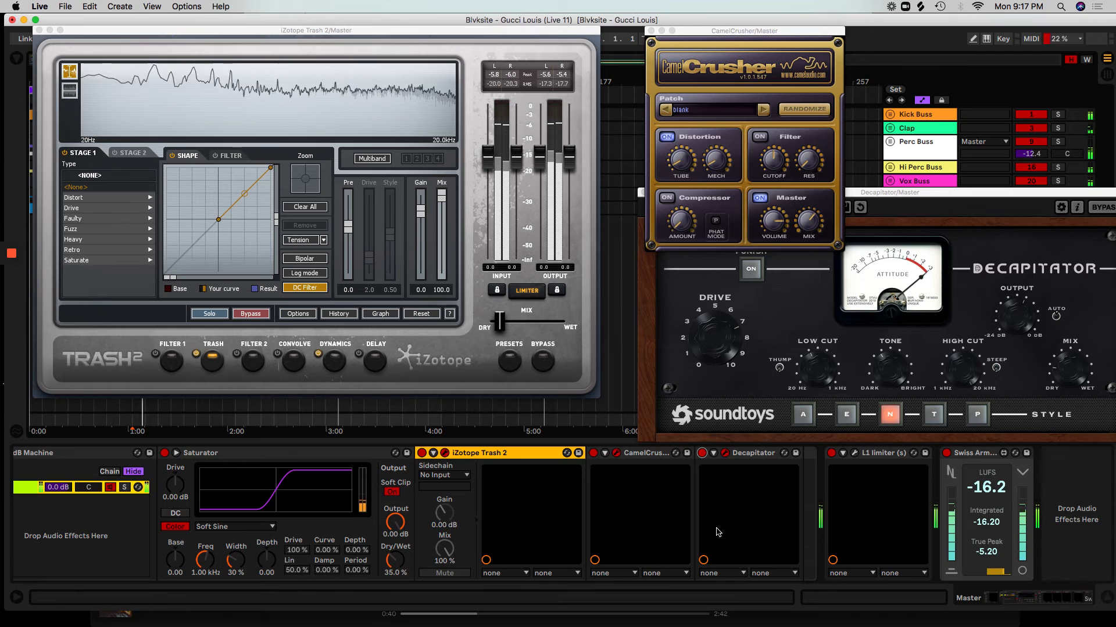
{"action": "key", "text": "space"}
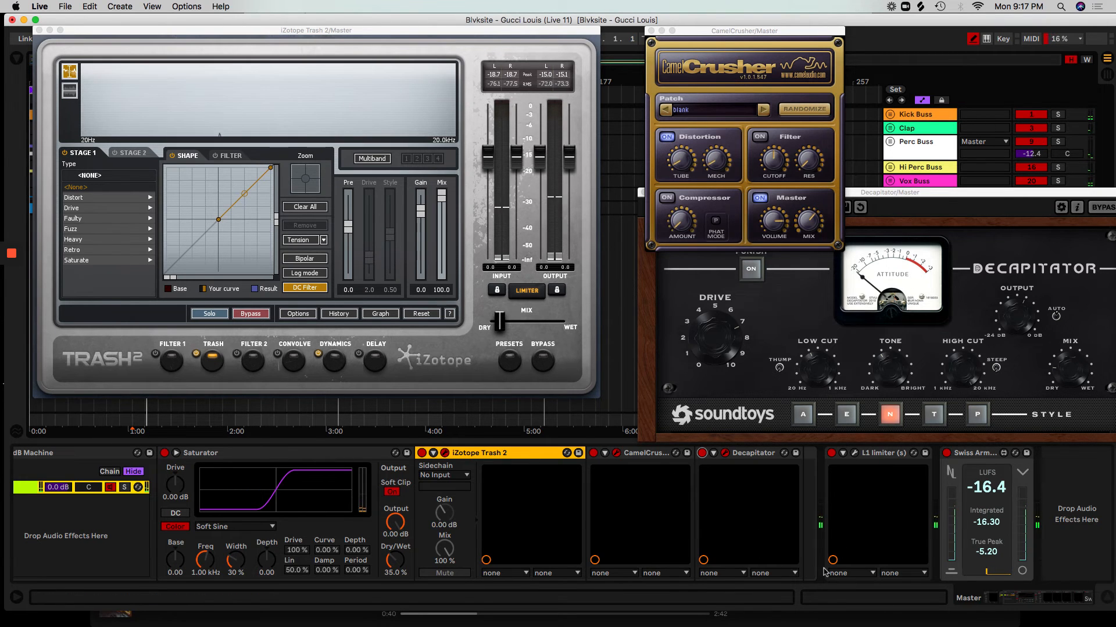
Close the iZotope Trash 2, CamelCrusher and Decapitator plug-in windows
{"action": "left_click", "coordinate": [40, 31]}
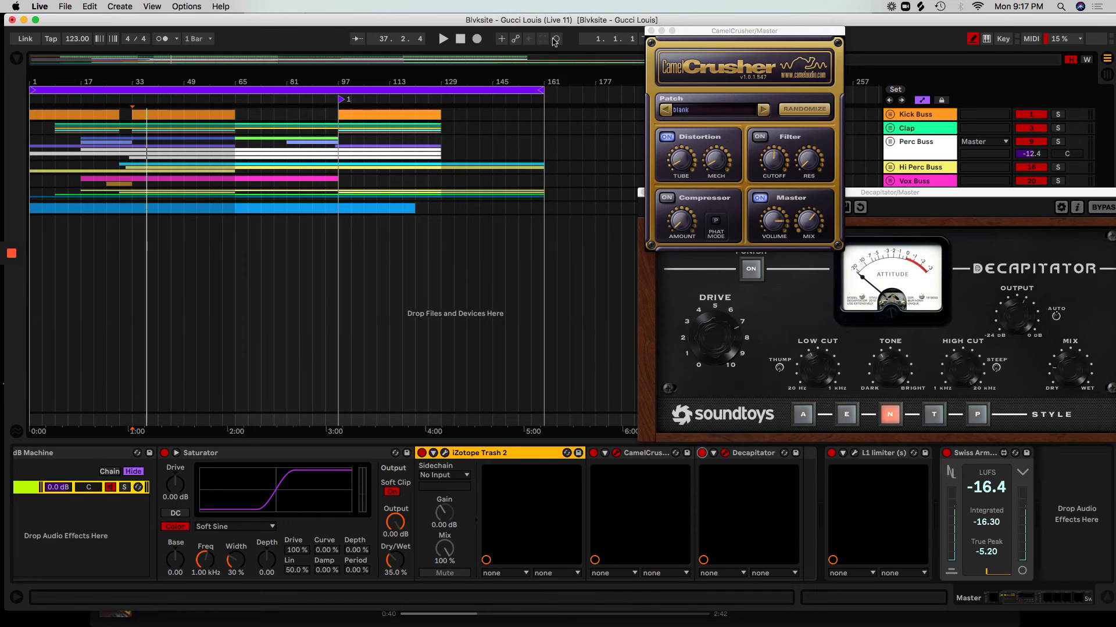
{"action": "left_click", "coordinate": [651, 30]}
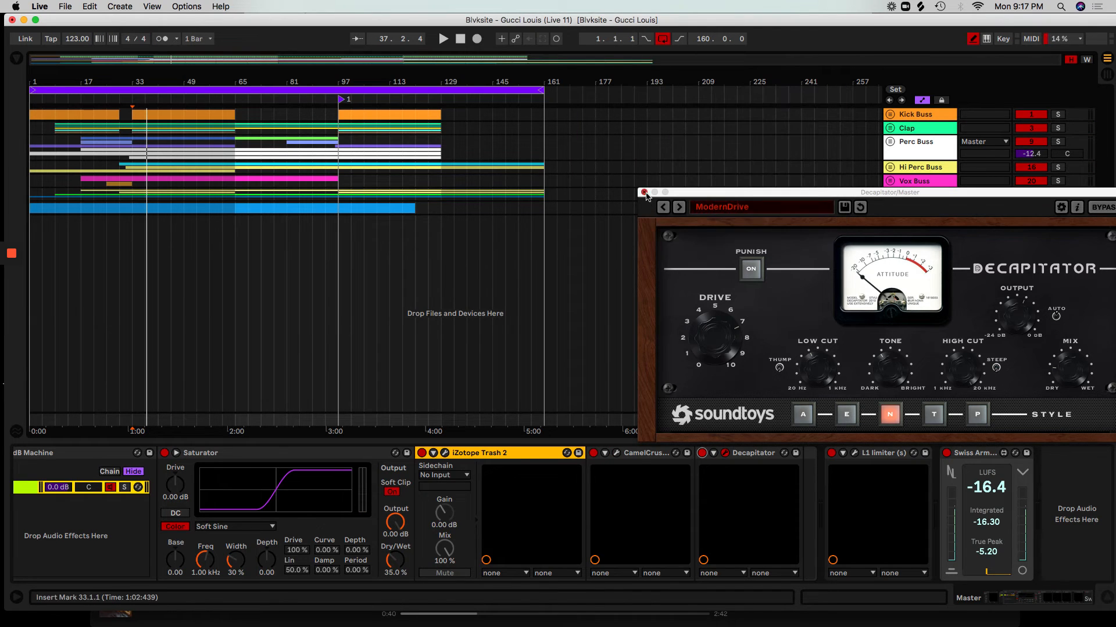
{"action": "left_click", "coordinate": [644, 192]}
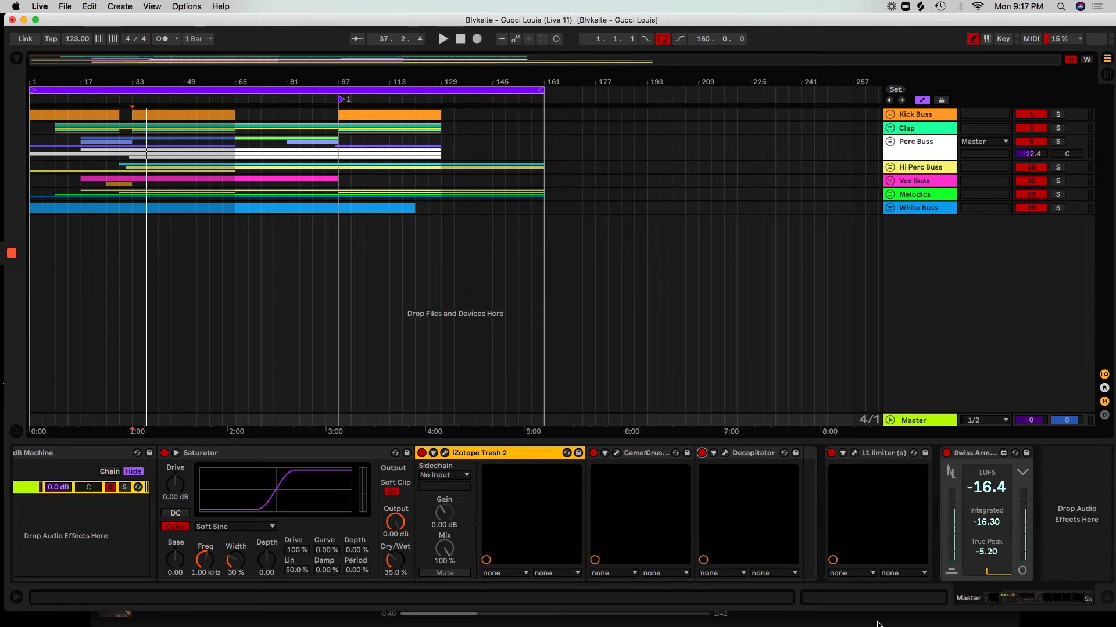
Play from bar 33 and fold the Saturator, iZotope Trash 2, CamelCrusher and Decapitator devices in the Blvksite dB Machine rack
{"action": "left_click_drag", "start_coordinate": [1046, 601], "coordinate": [1012, 599]}
{"action": "key", "text": "space"}
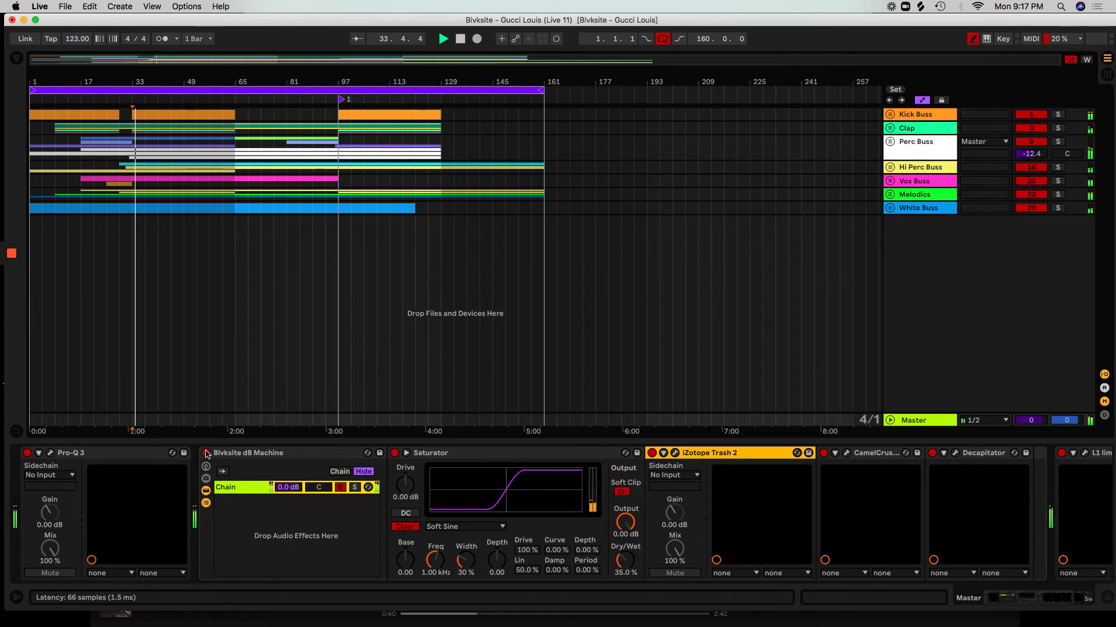
{"action": "double_click", "coordinate": [498, 454]}
{"action": "double_click", "coordinate": [498, 454]}
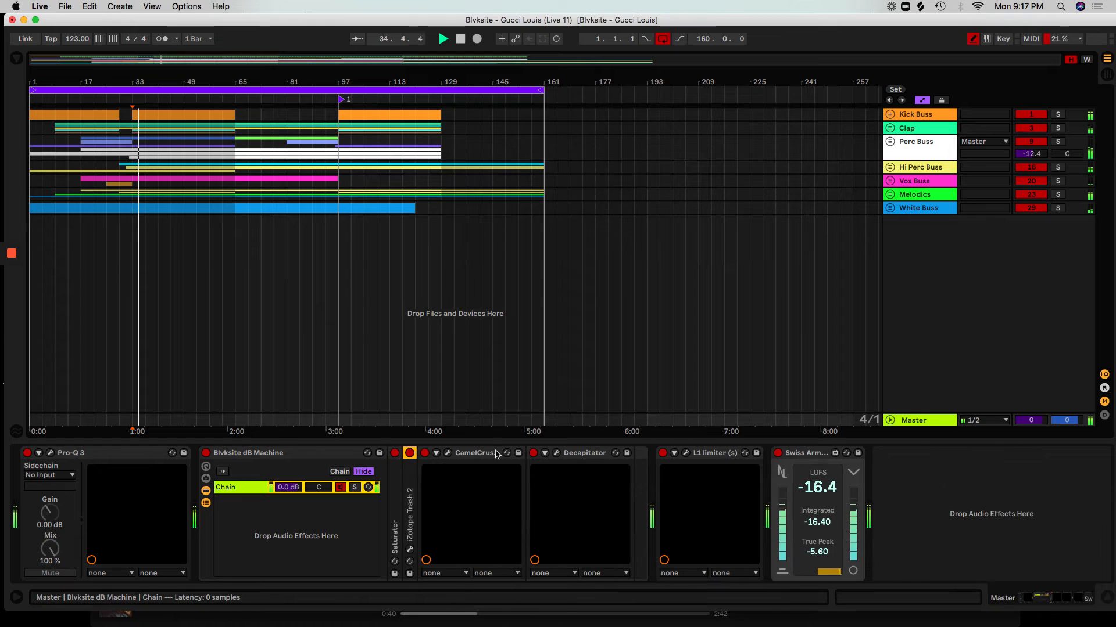
{"action": "double_click", "coordinate": [497, 454]}
{"action": "double_click", "coordinate": [497, 454]}
Compare the playback with the Blvksite dB Machine rack off and on, and expand the Swiss Army Meter's note-length table
{"action": "left_click", "coordinate": [206, 454]}
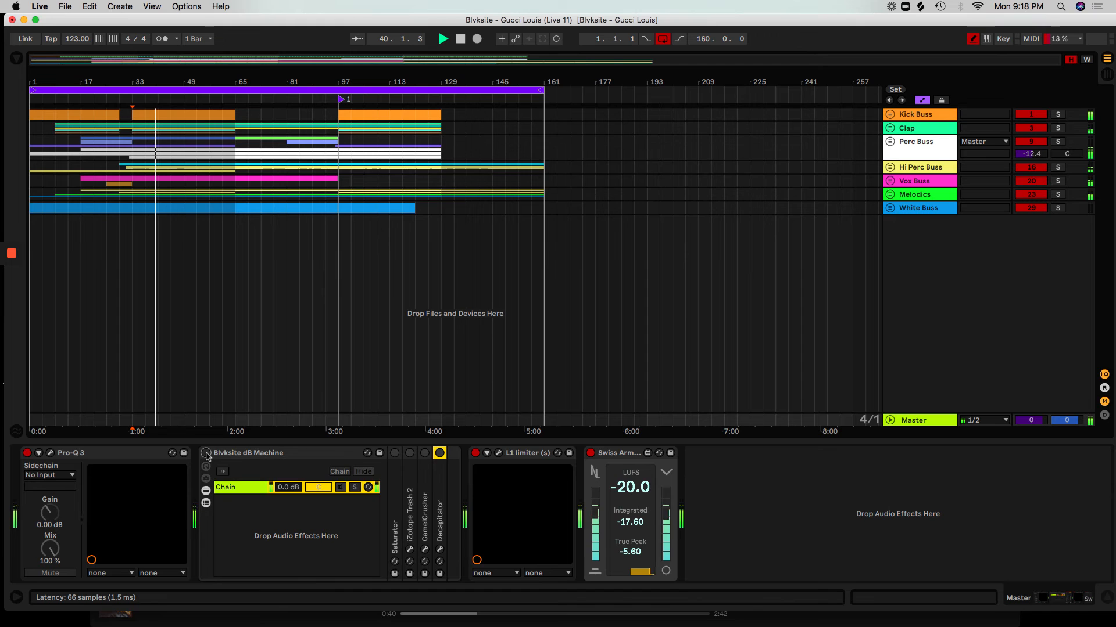
{"action": "left_click", "coordinate": [206, 453]}
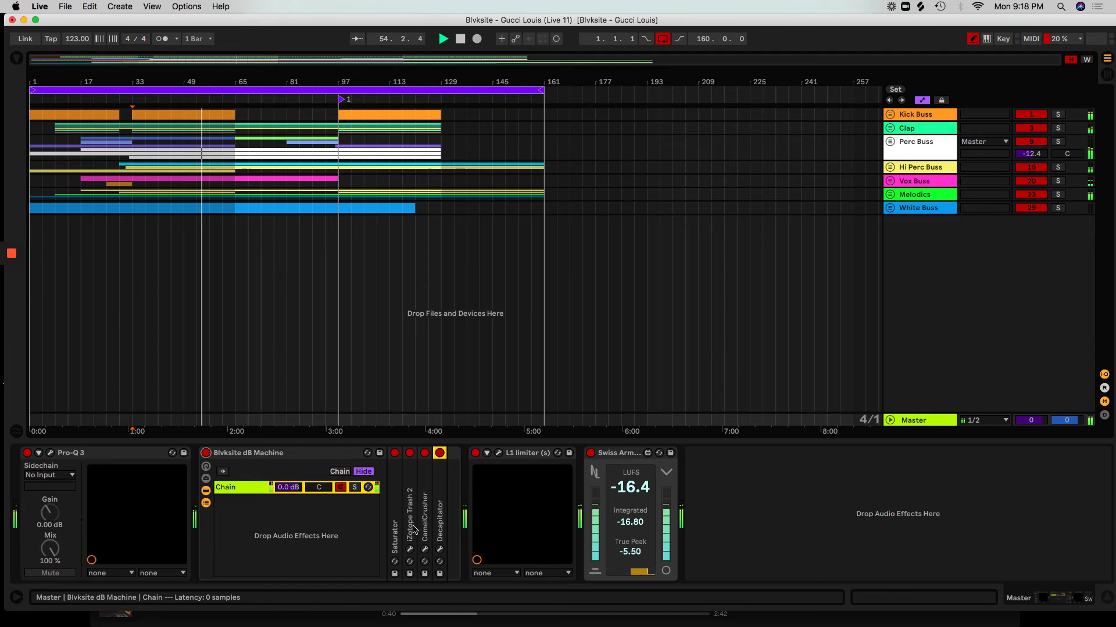
{"action": "left_click", "coordinate": [666, 472]}
{"action": "mouse_move", "coordinate": [670, 624]}
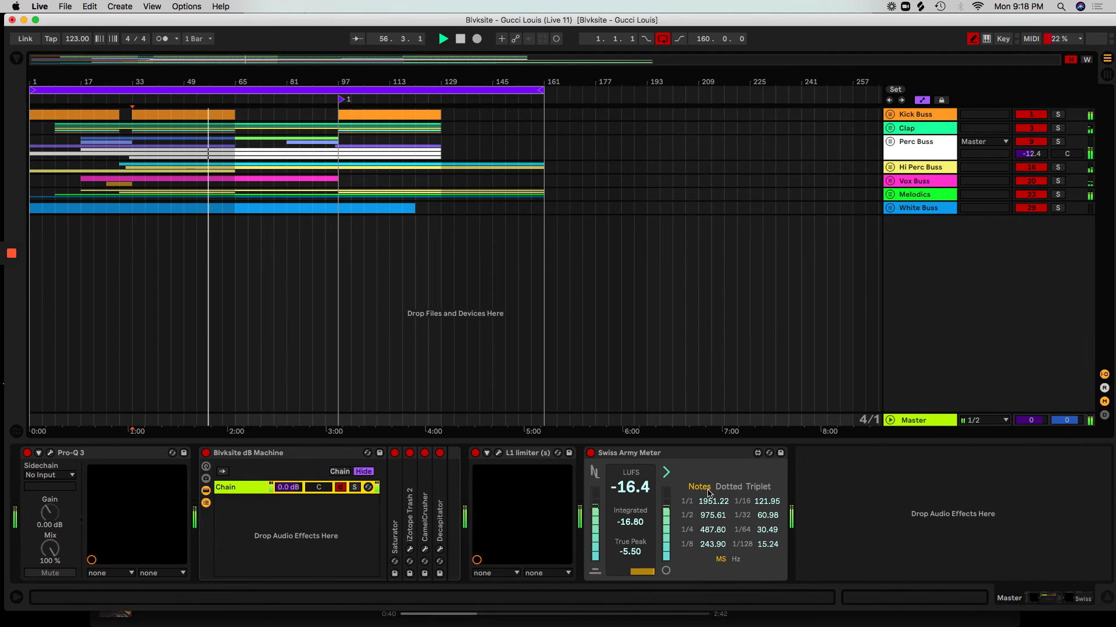
Switch the Swiss Army Meter's note-length table to Hz and inspect the Master's spectrum in the Pro-Q 3 window
{"action": "left_click", "coordinate": [736, 559]}
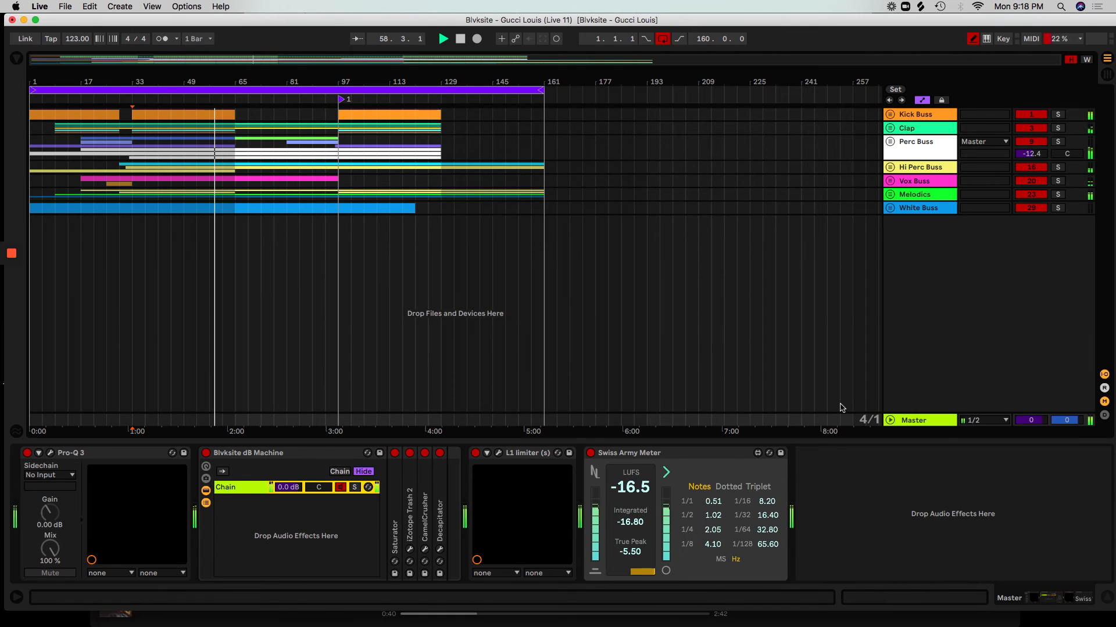
{"action": "left_click", "coordinate": [50, 454]}
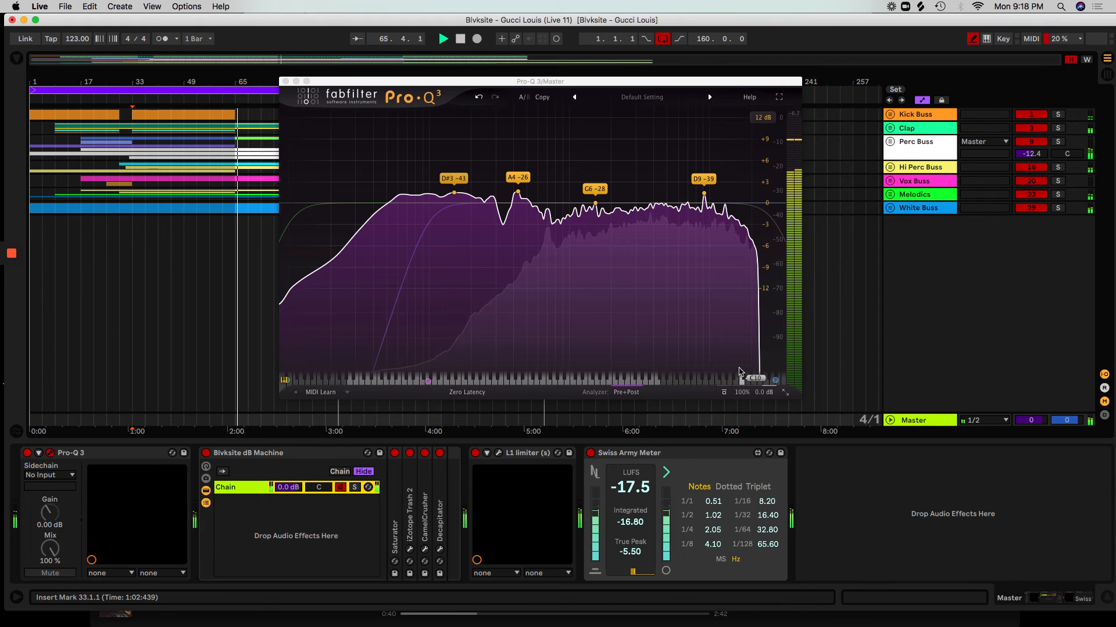
{"action": "left_click", "coordinate": [285, 81]}
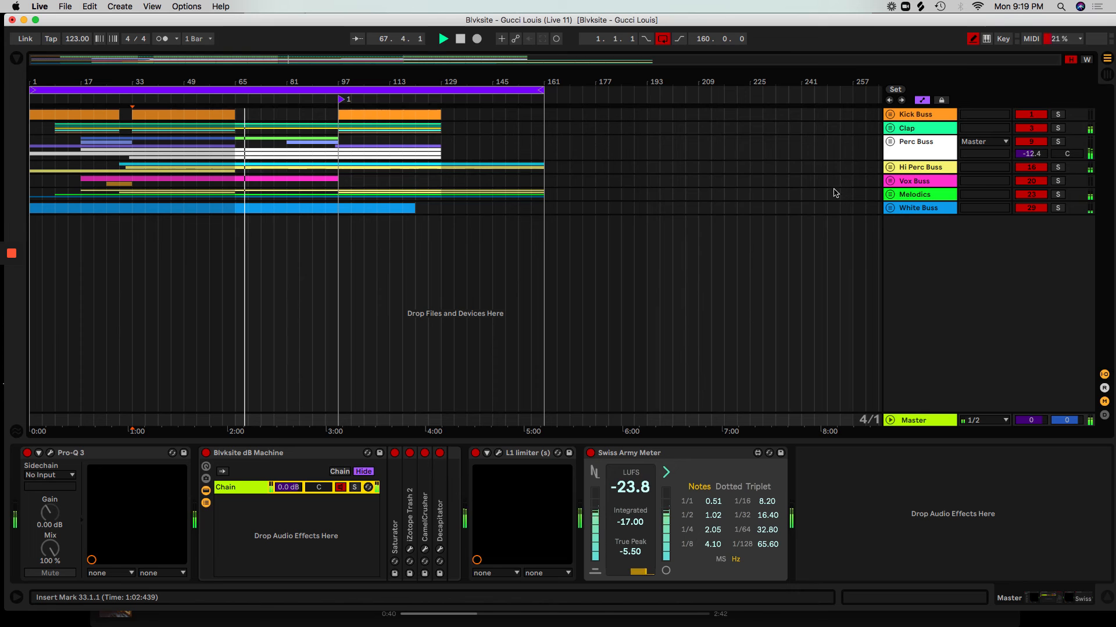
Stop playback, expand the Clap group and, with Draw Mode off, silence the Clap 1 clips between bars 65 and 97
{"action": "key", "text": "space"}
{"action": "left_click", "coordinate": [890, 129]}
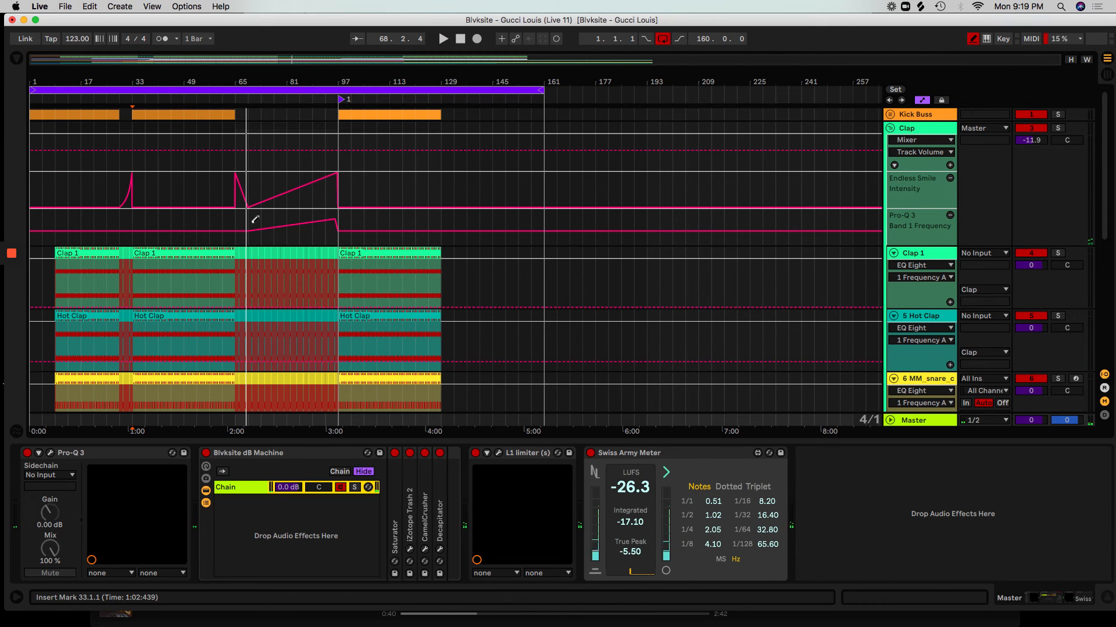
{"action": "left_click", "coordinate": [972, 38]}
{"action": "left_click", "coordinate": [243, 249]}
{"action": "left_click_drag", "start_coordinate": [243, 249], "coordinate": [337, 280]}
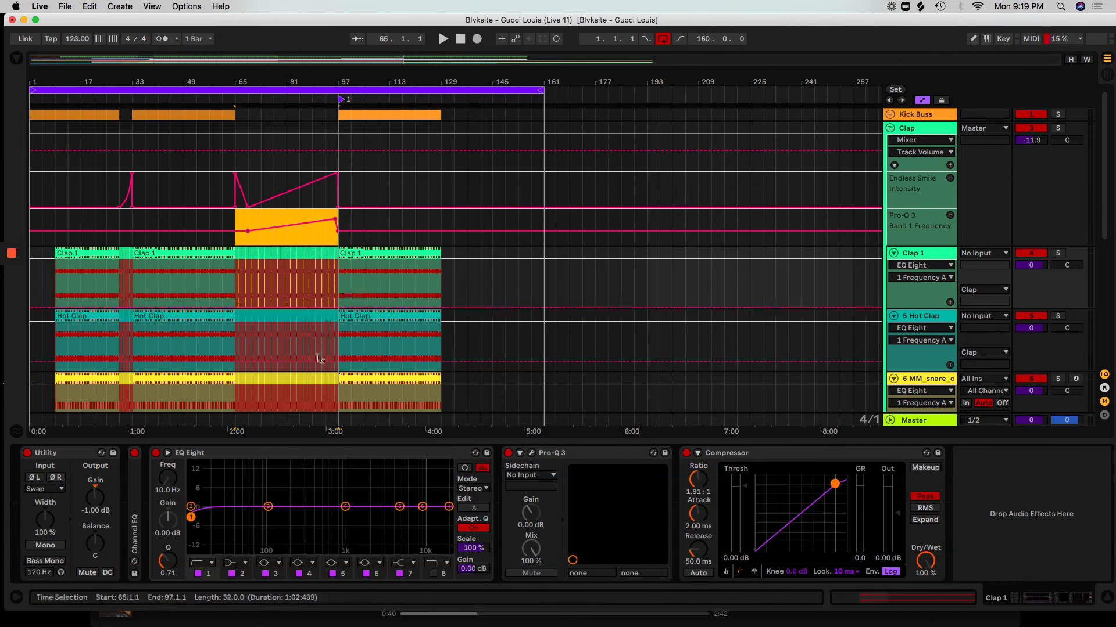
{"action": "key", "text": "Delete"}
{"action": "key", "text": "space"}
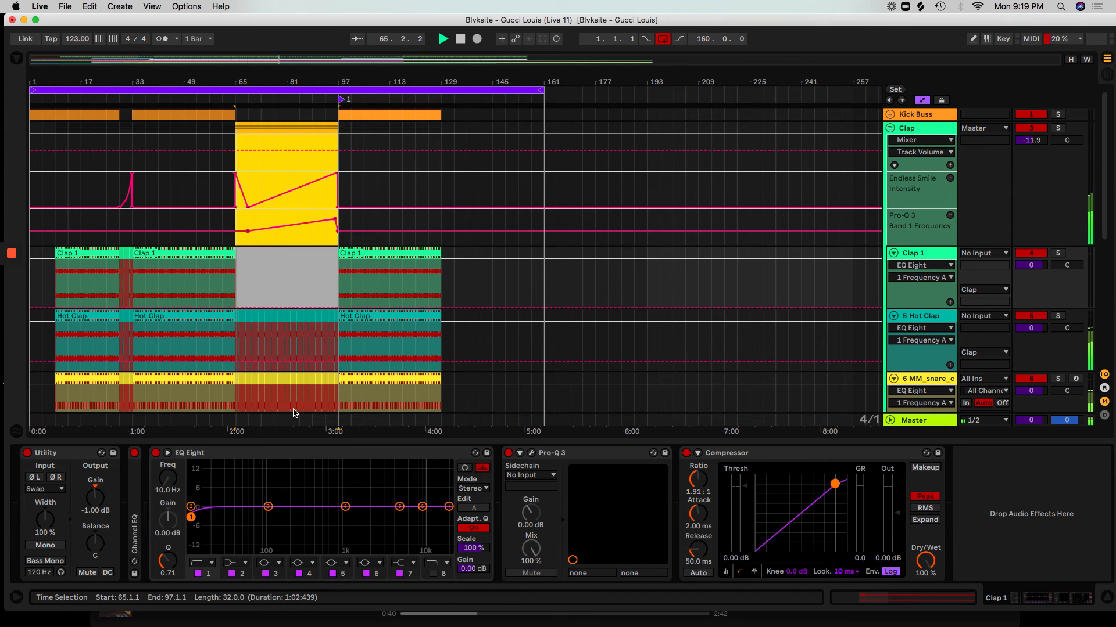
{"action": "key", "text": "space"}
Try to select bars 65 to 97 across the Hot Clap, MM_snare_clap and Snap Clap tracks
{"action": "left_click_drag", "start_coordinate": [240, 286], "coordinate": [315, 284]}
{"action": "left_click", "coordinate": [319, 263]}
{"action": "left_click", "coordinate": [313, 246]}
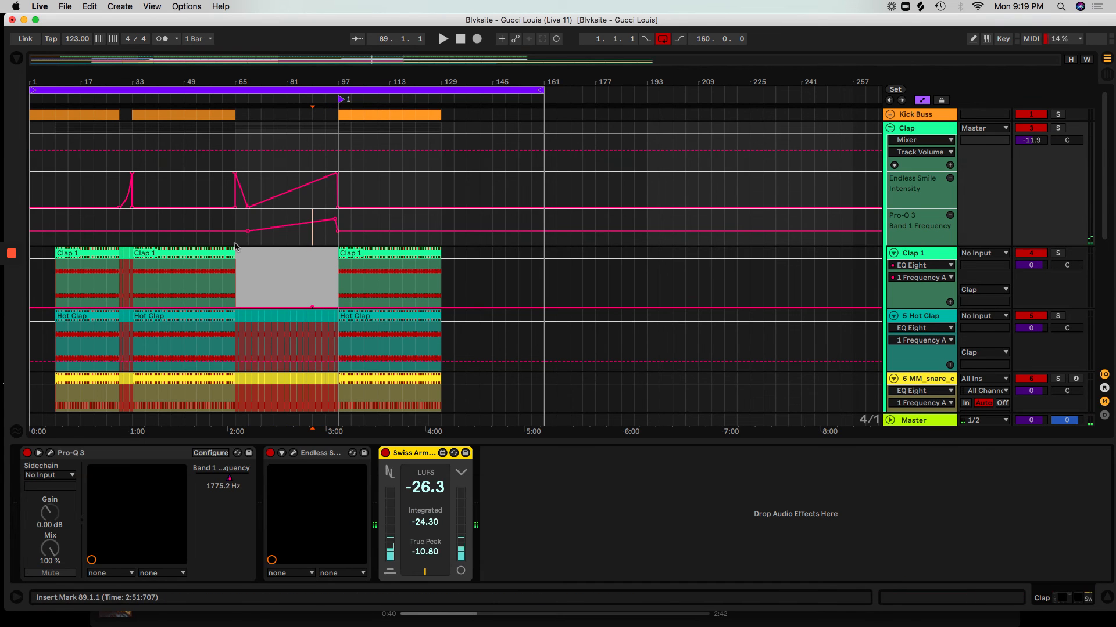
{"action": "left_click_drag", "start_coordinate": [233, 243], "coordinate": [336, 395]}
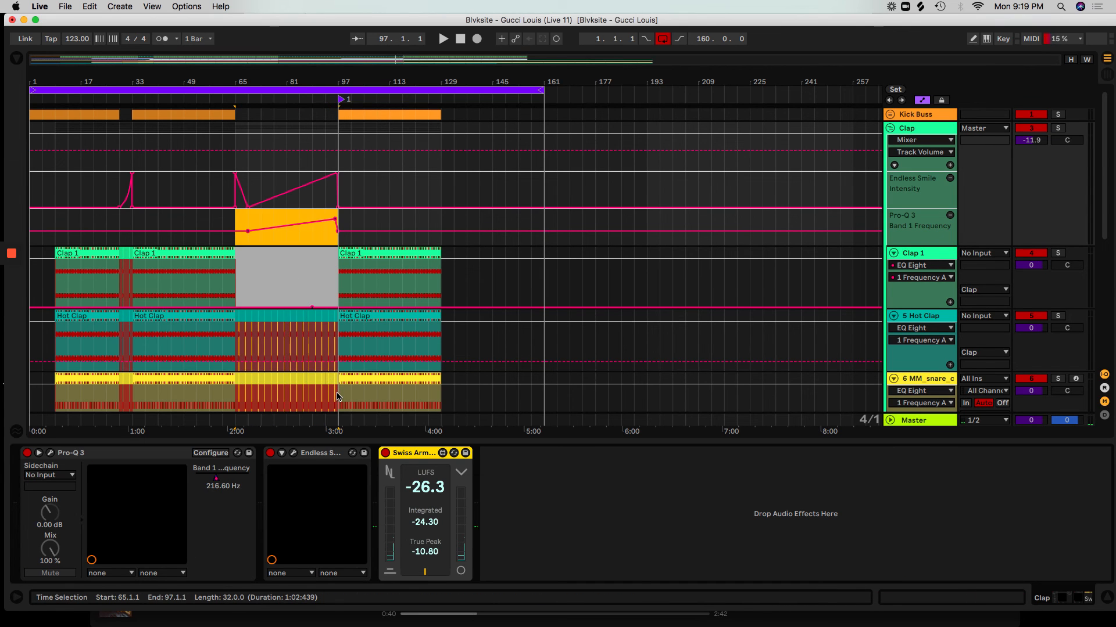
{"action": "scroll", "coordinate": [310, 373], "scroll_direction": "down", "scroll_amount": 3}
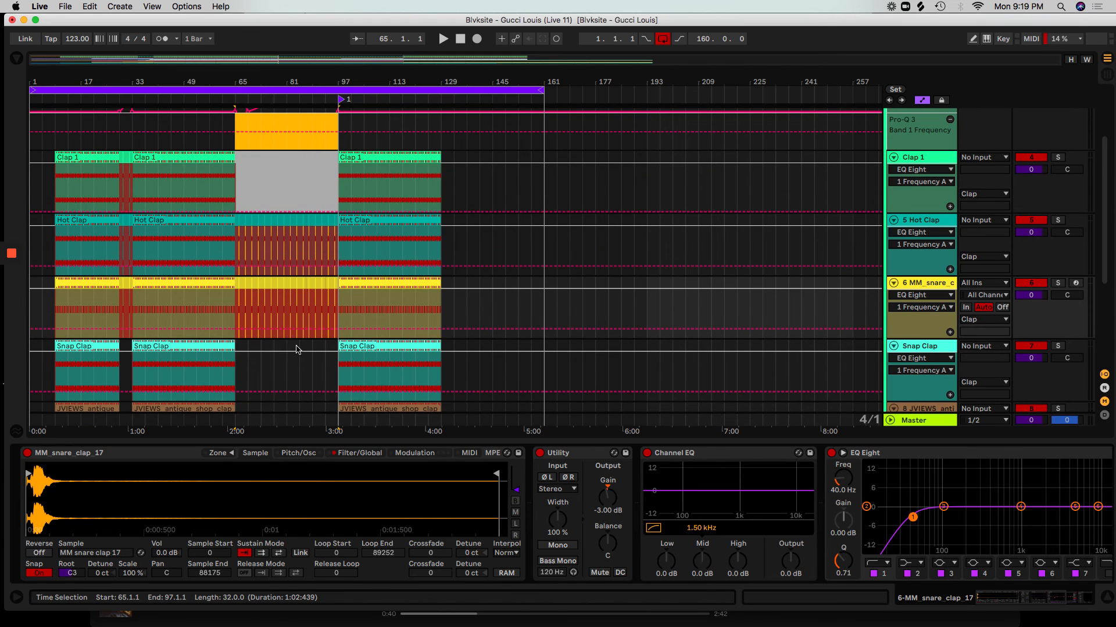
{"action": "left_click", "coordinate": [297, 349]}
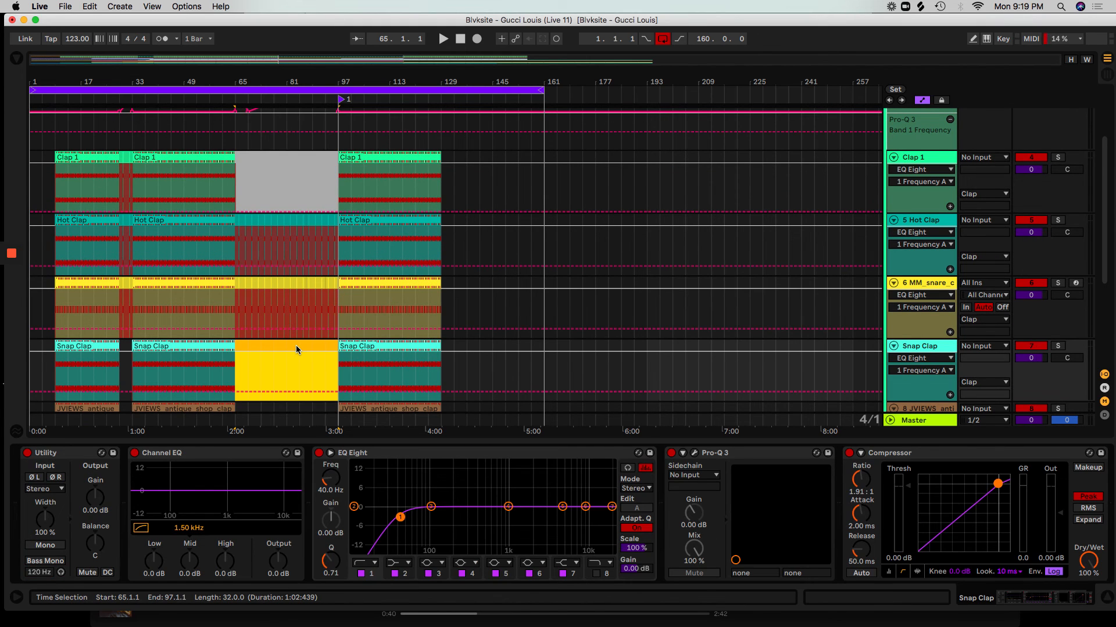
{"action": "key", "text": "XF86Eject"}
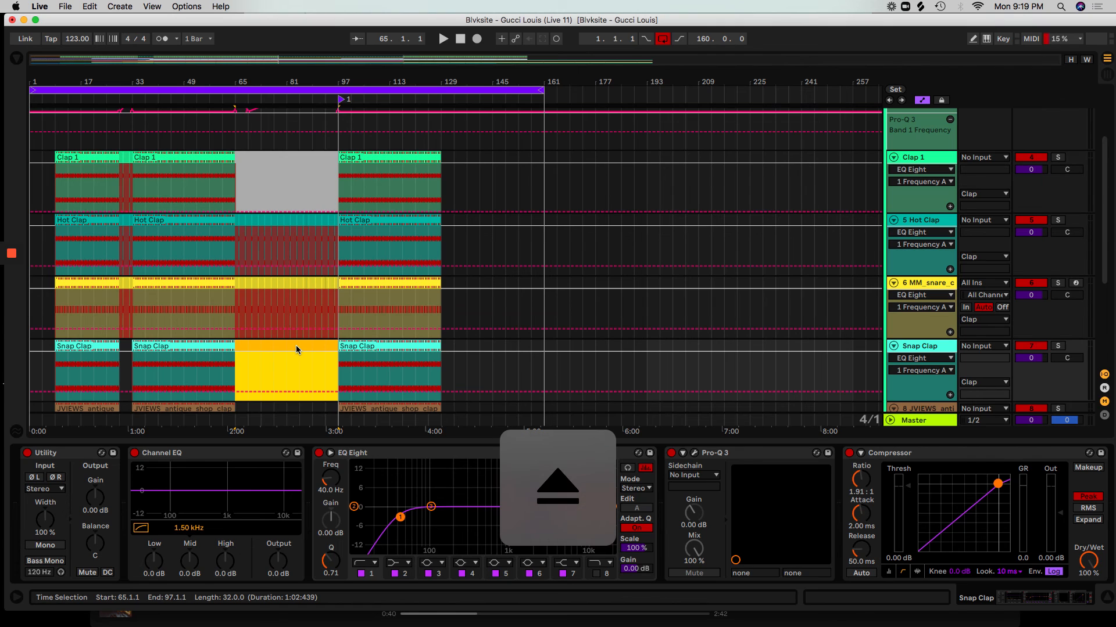
{"action": "left_click", "coordinate": [308, 358]}
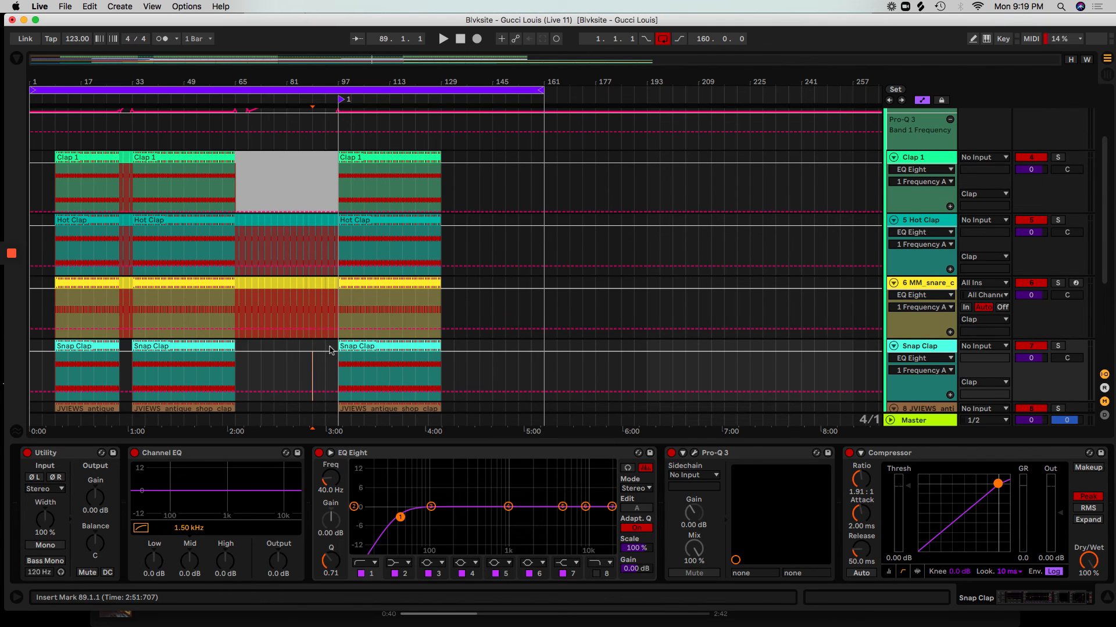
{"action": "left_click_drag", "start_coordinate": [334, 369], "coordinate": [231, 237]}
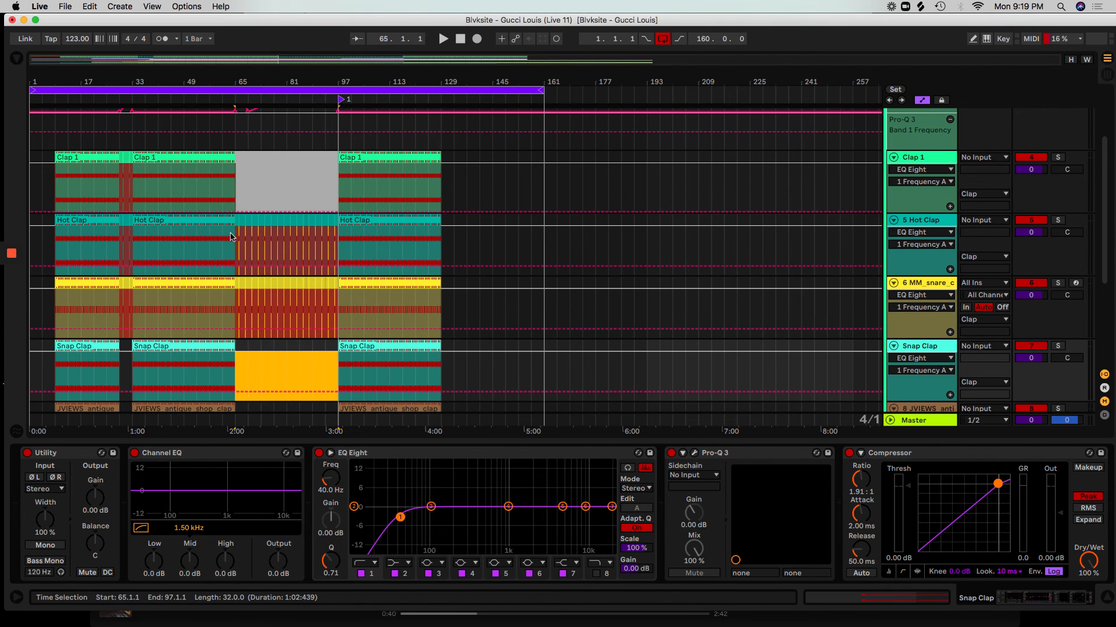
Delete the MM_snare_clap, Hot Clap and greyed-out Clap 1 clips between bars 65 and 97
{"action": "left_click_drag", "start_coordinate": [240, 300], "coordinate": [237, 216]}
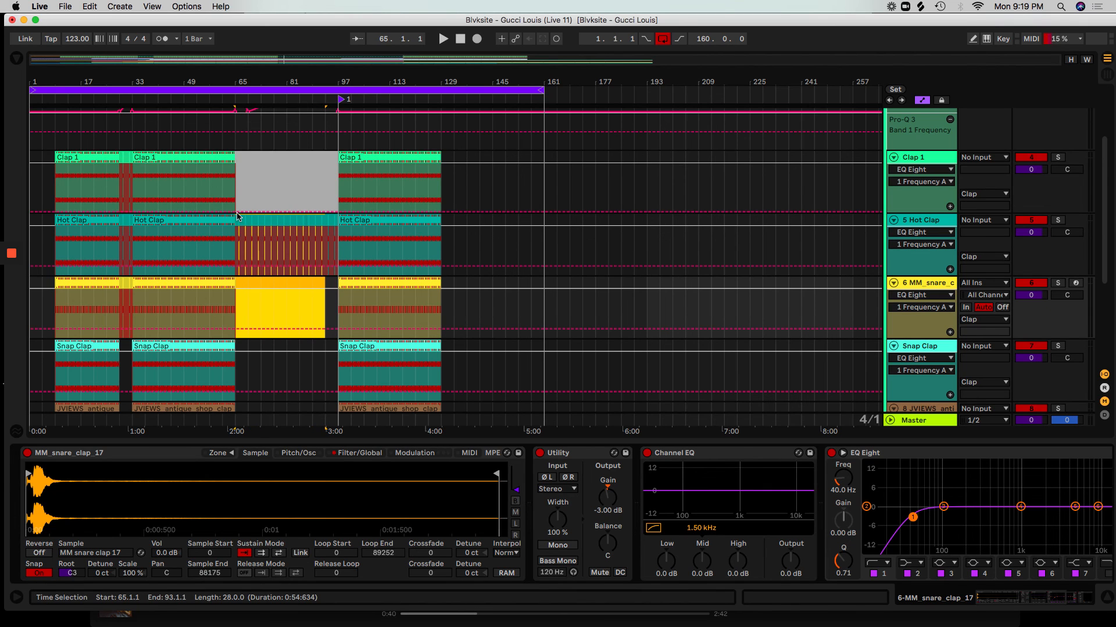
{"action": "left_click", "coordinate": [238, 220]}
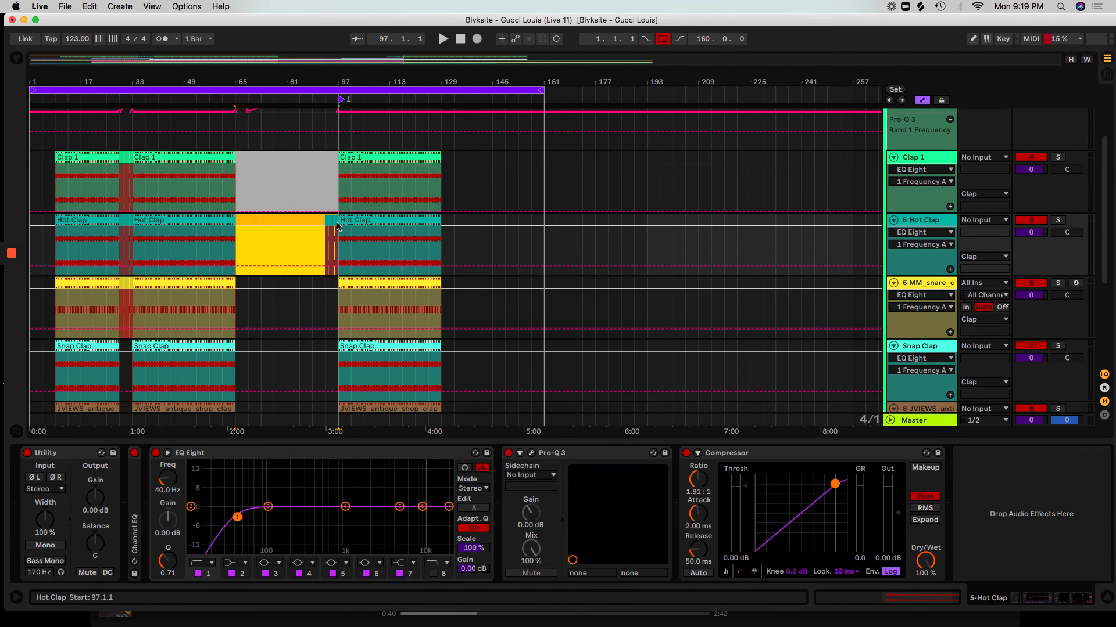
{"action": "left_click_drag", "start_coordinate": [237, 166], "coordinate": [269, 161]}
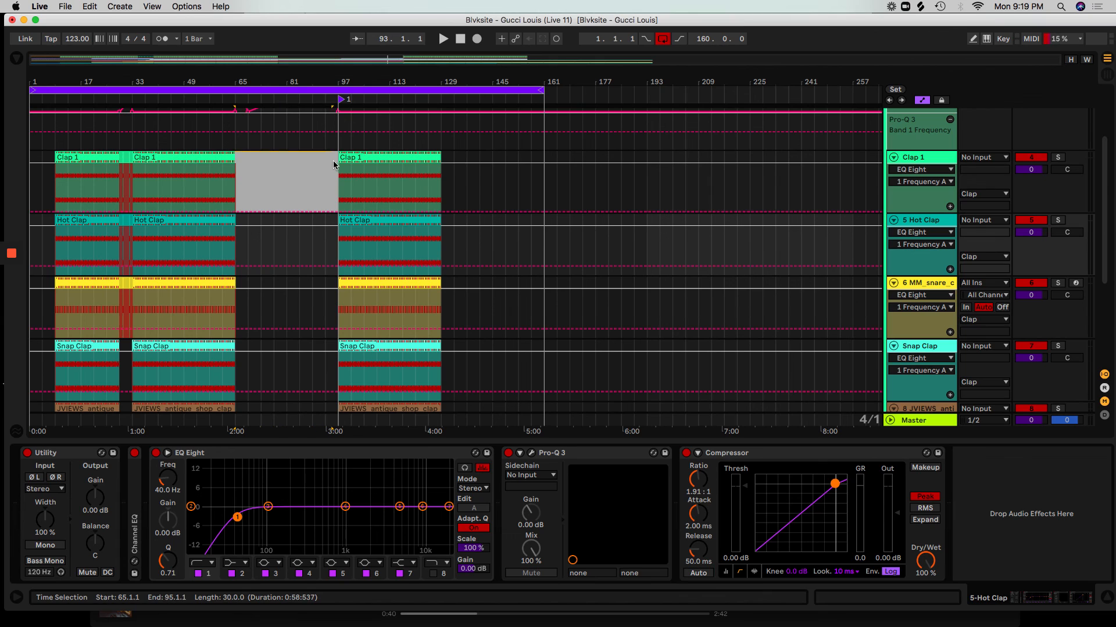
{"action": "left_click", "coordinate": [304, 201]}
{"action": "left_click", "coordinate": [286, 266]}
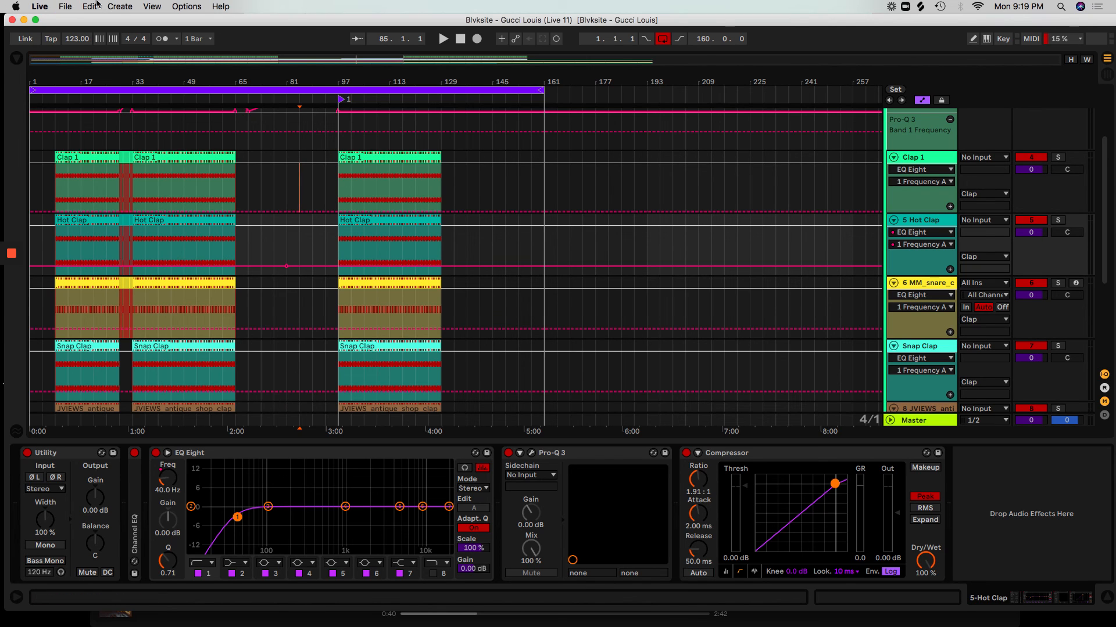
Collect all used media files from every source into the project, save it, and show the Master track's devices
{"action": "left_click", "coordinate": [68, 6]}
{"action": "left_click", "coordinate": [103, 141]}
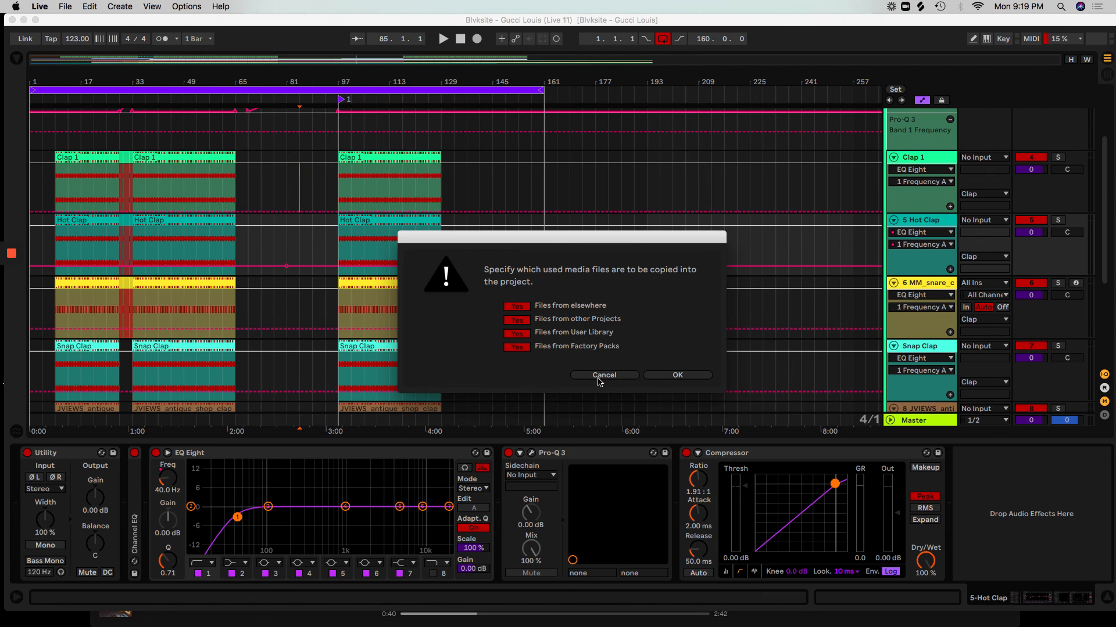
{"action": "left_click", "coordinate": [669, 375]}
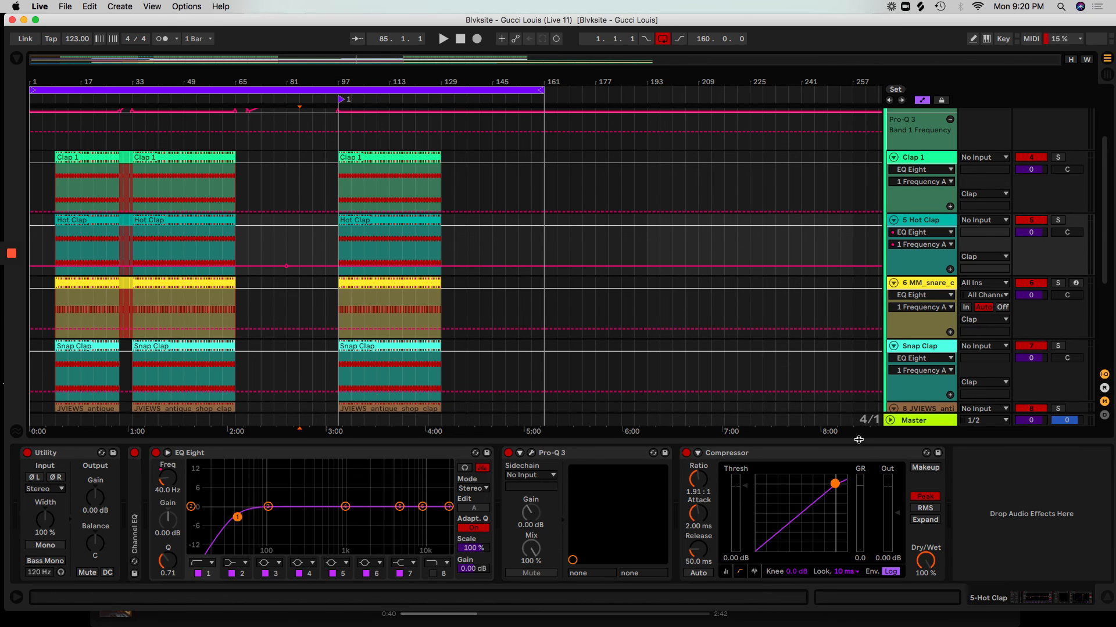
{"action": "key", "text": "alt+super+l"}
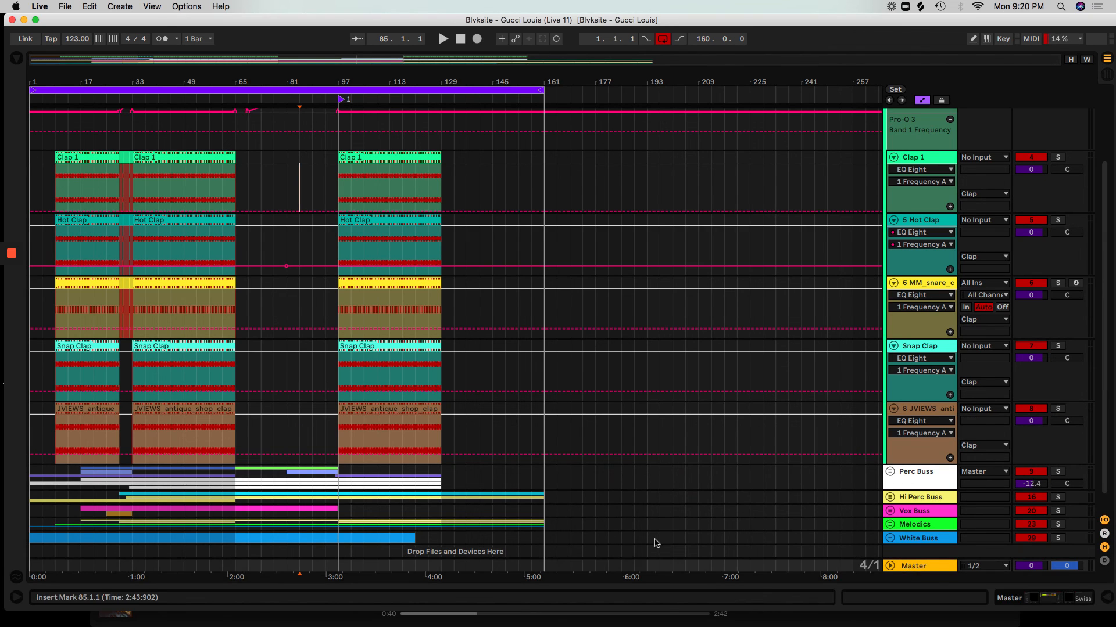
{"action": "key", "text": "alt+super+l"}
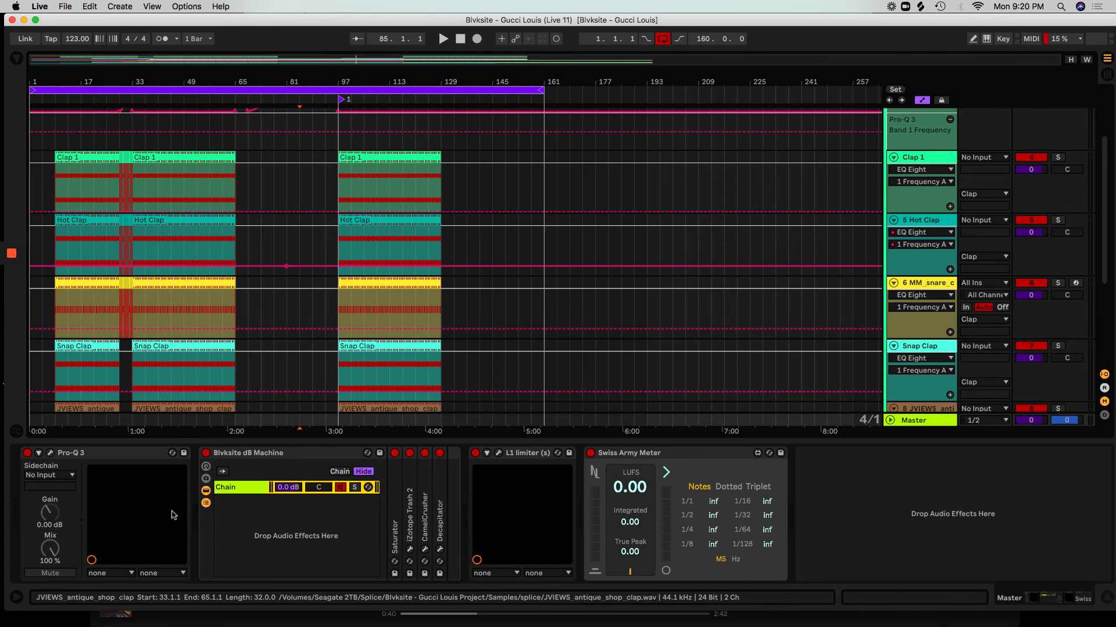